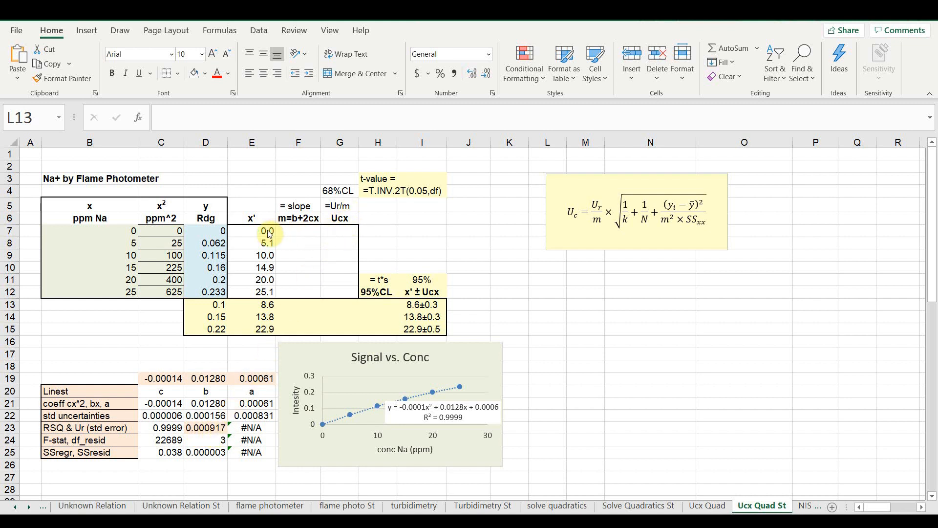
Step: Calculate the slope m=b+2cx in F7 with =$D$19+2*$C$19*E7 and fill the formula down through F15
{"action": "left_click", "coordinate": [301, 233]}
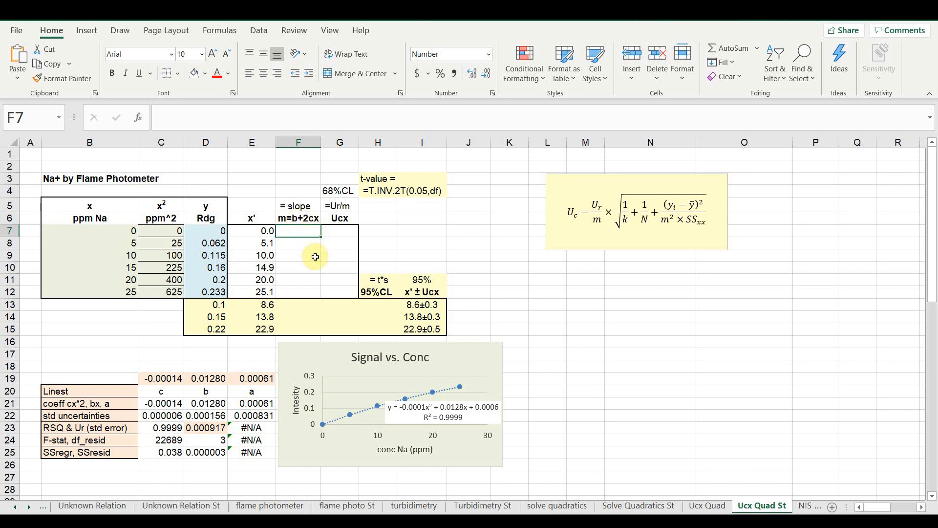
{"action": "scroll", "coordinate": [315, 256], "scroll_direction": "up", "scroll_amount": 2, "text": "ctrl"}
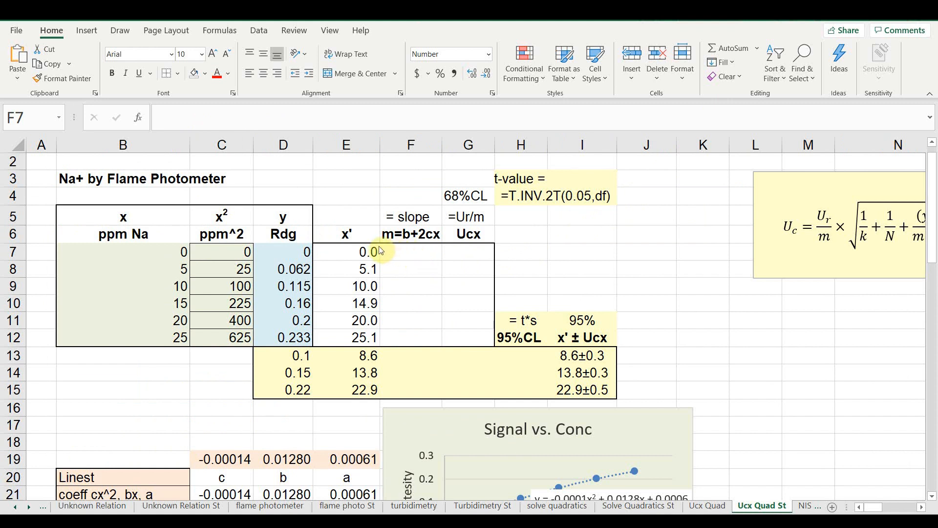
{"action": "left_click", "coordinate": [407, 253]}
{"action": "type", "text": "="}
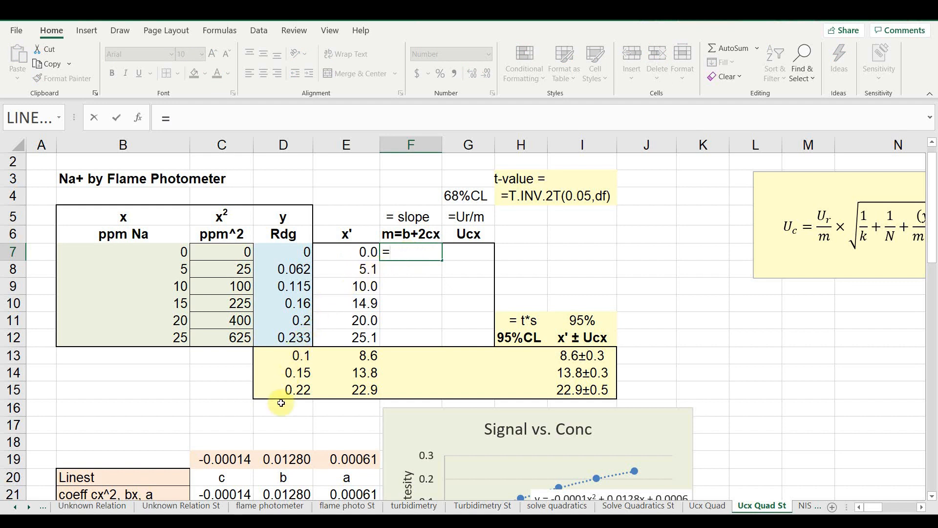
{"action": "left_click", "coordinate": [283, 459]}
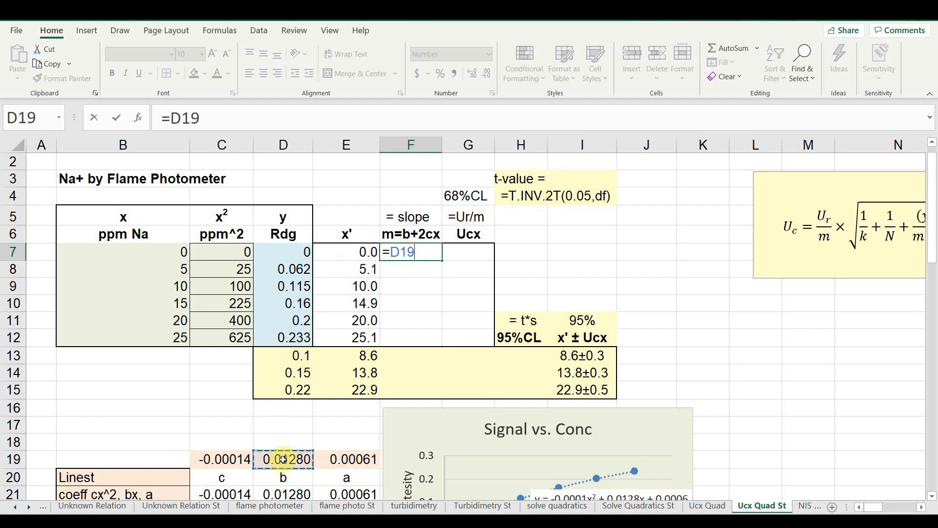
{"action": "key", "text": "F4"}
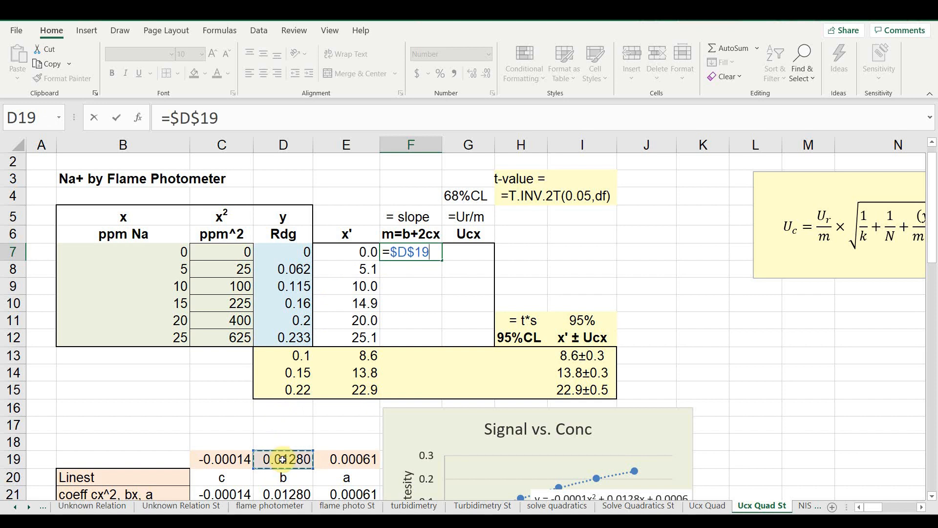
{"action": "type", "text": "+2*"}
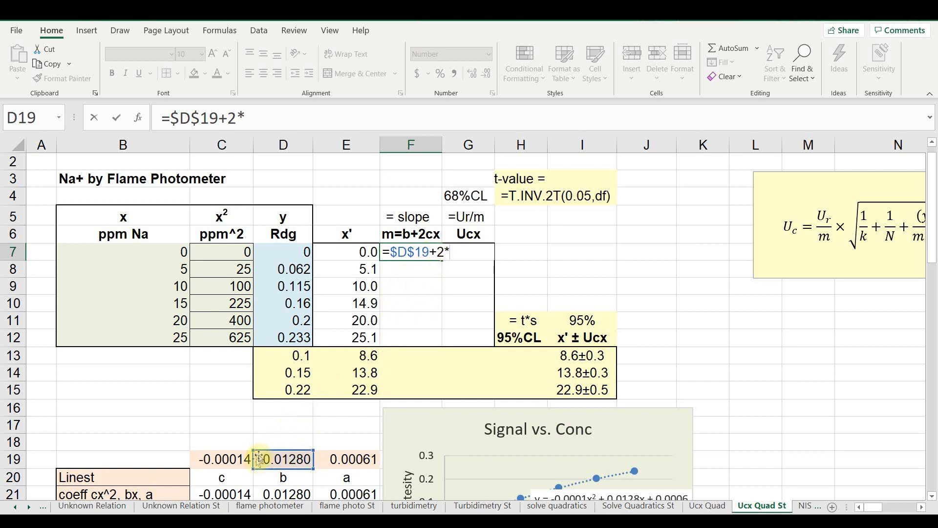
{"action": "left_click", "coordinate": [224, 460]}
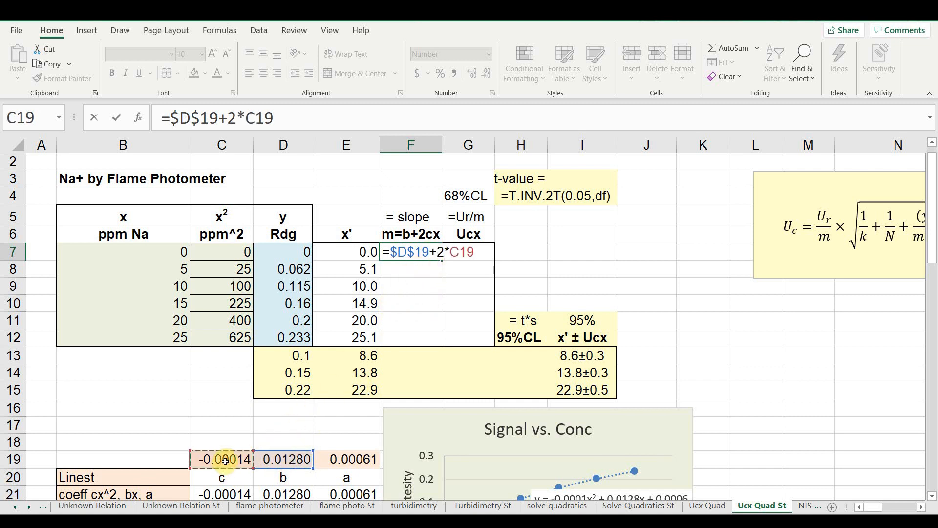
{"action": "key", "text": "F4"}
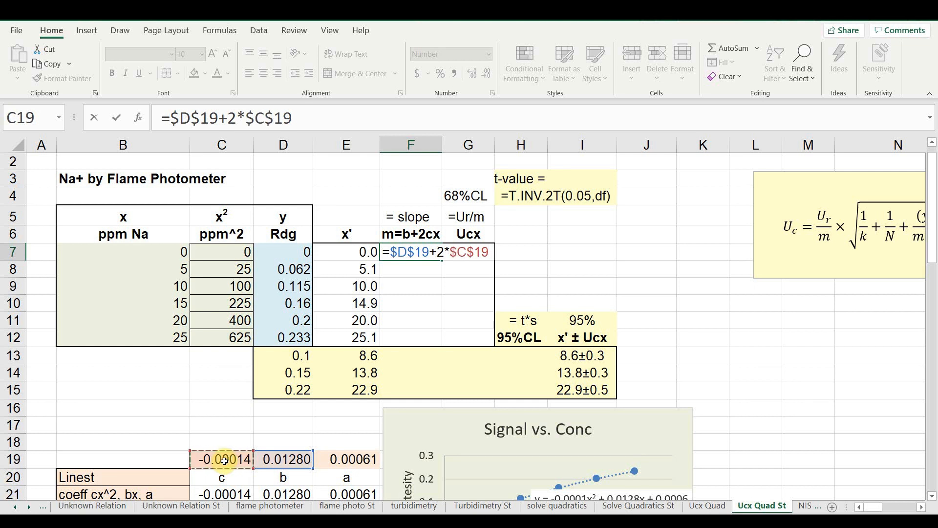
{"action": "type", "text": "*"}
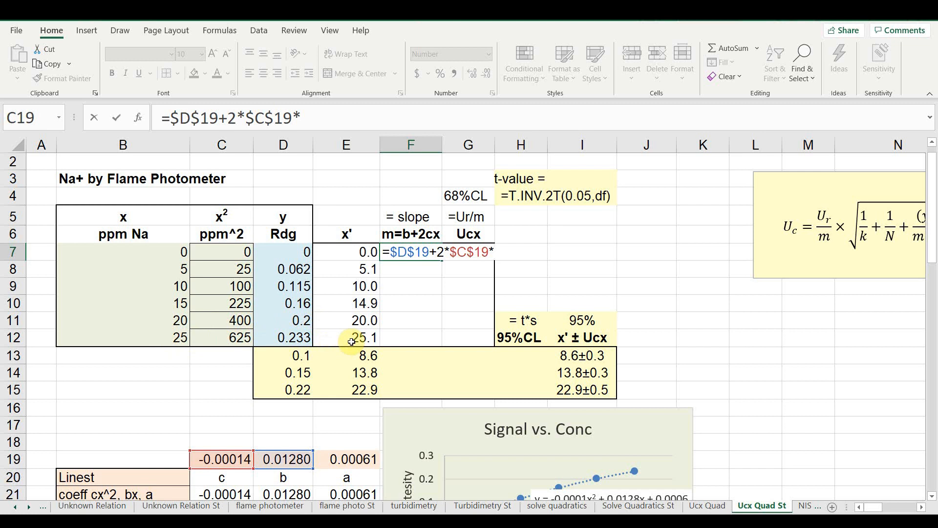
{"action": "left_click", "coordinate": [355, 255]}
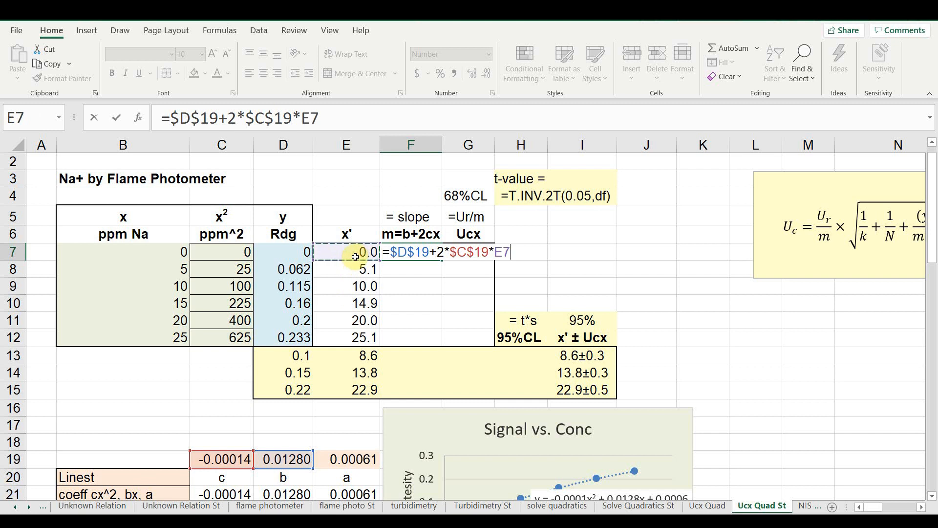
{"action": "key", "text": "Return"}
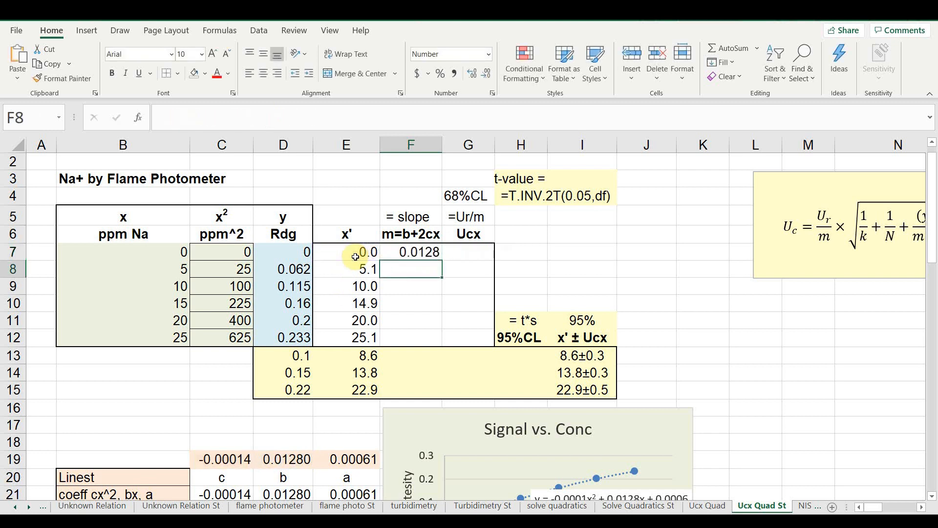
{"action": "left_click", "coordinate": [408, 256]}
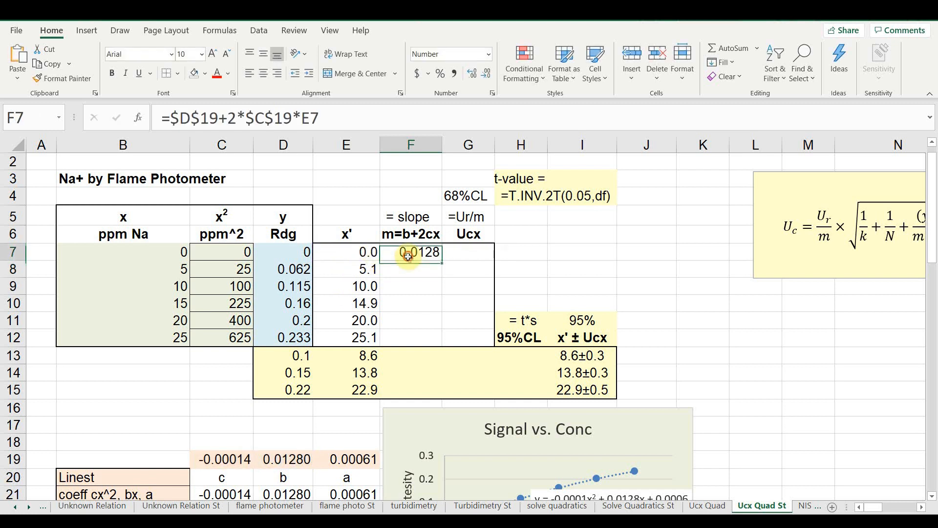
{"action": "double_click", "coordinate": [441, 260]}
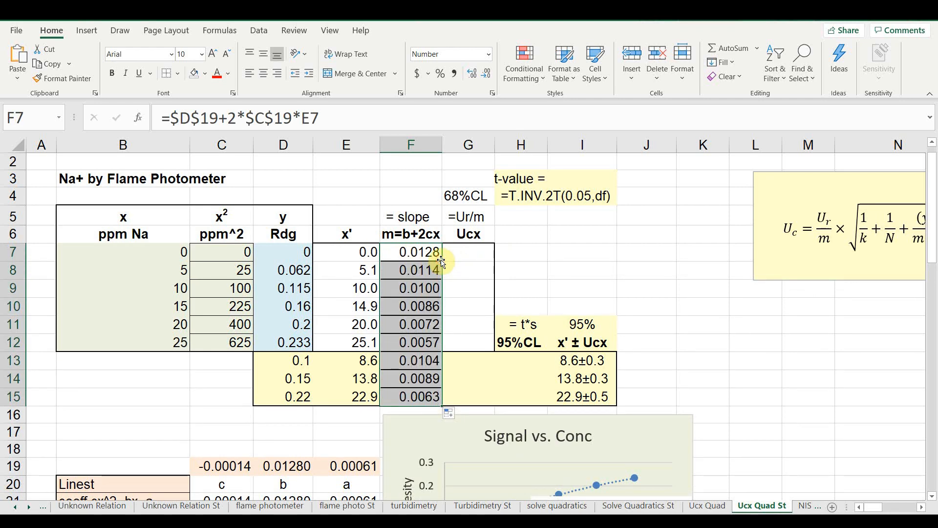
Step: Calculate the 68% uncertainty Ucx in G7 with =$D$23/F7 and fill the formula down through G15
{"action": "scroll", "coordinate": [441, 262], "scroll_direction": "down", "scroll_amount": 3}
{"action": "double_click", "coordinate": [359, 210]}
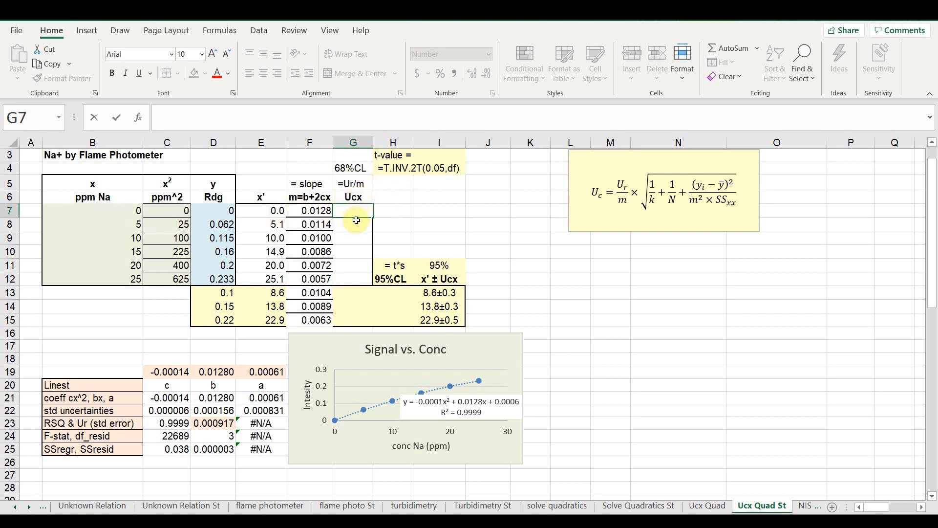
{"action": "type", "text": "="}
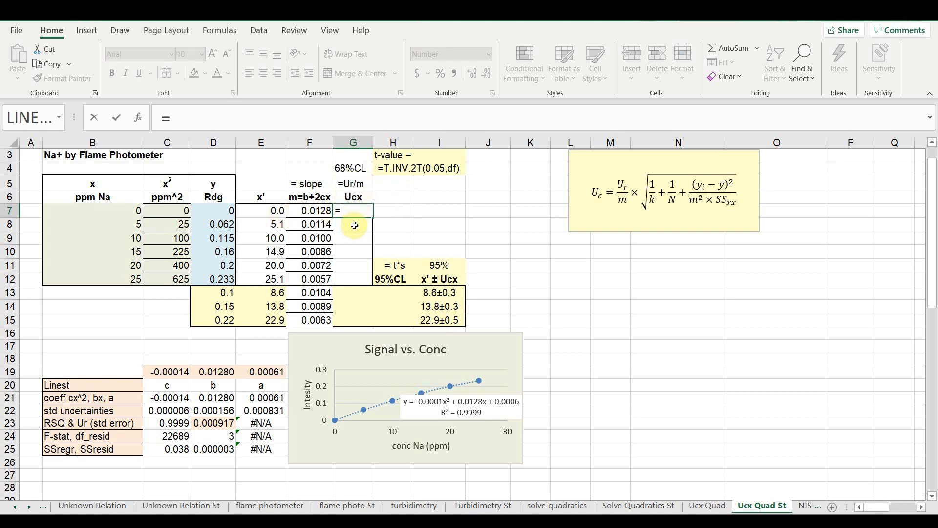
{"action": "left_click", "coordinate": [213, 423]}
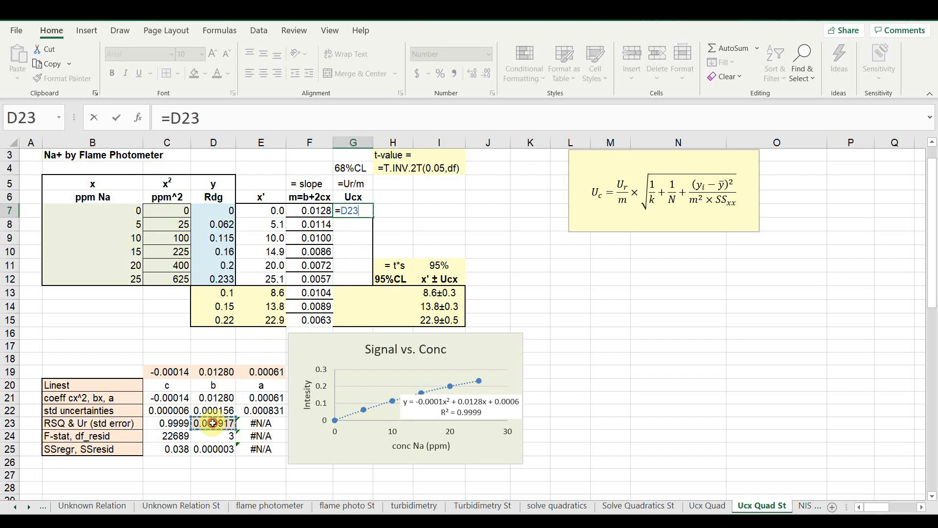
{"action": "key", "text": "F4"}
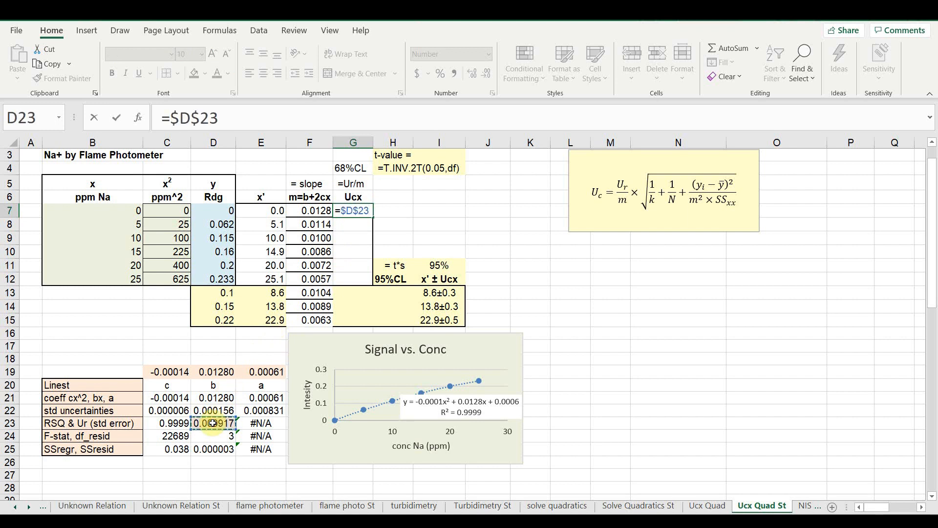
{"action": "type", "text": "/"}
{"action": "left_click", "coordinate": [318, 212]}
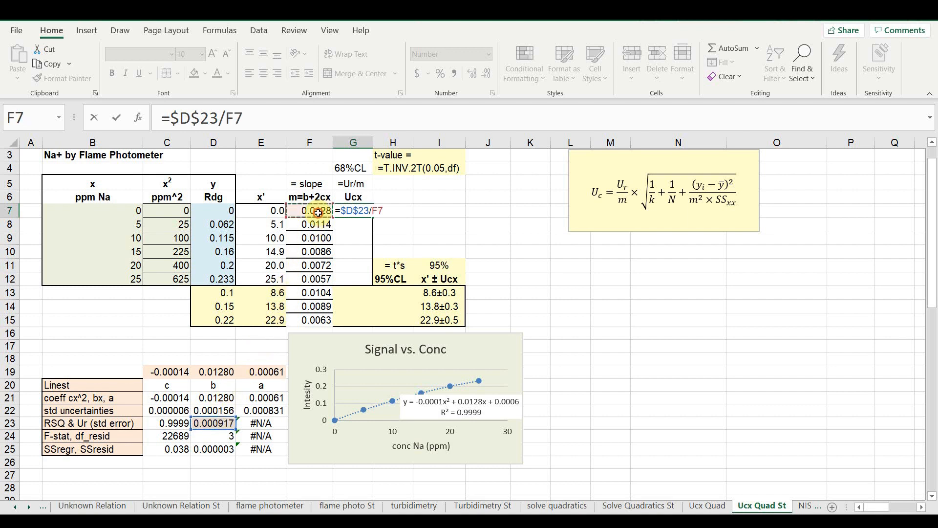
{"action": "key", "text": "Return"}
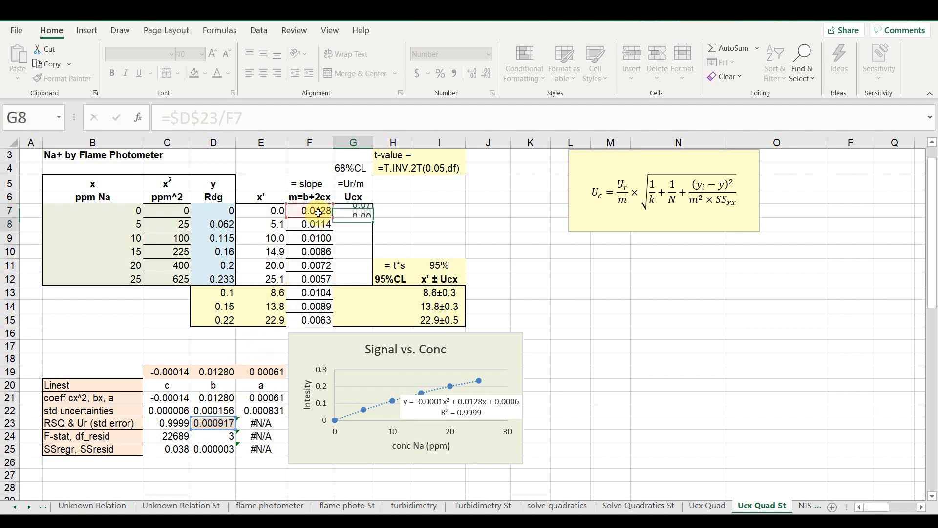
{"action": "left_click", "coordinate": [352, 211]}
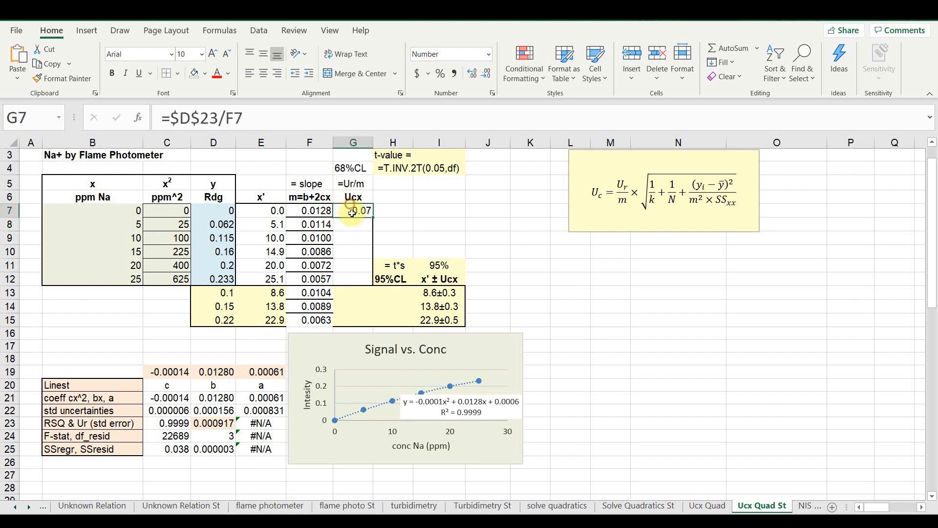
{"action": "double_click", "coordinate": [373, 217]}
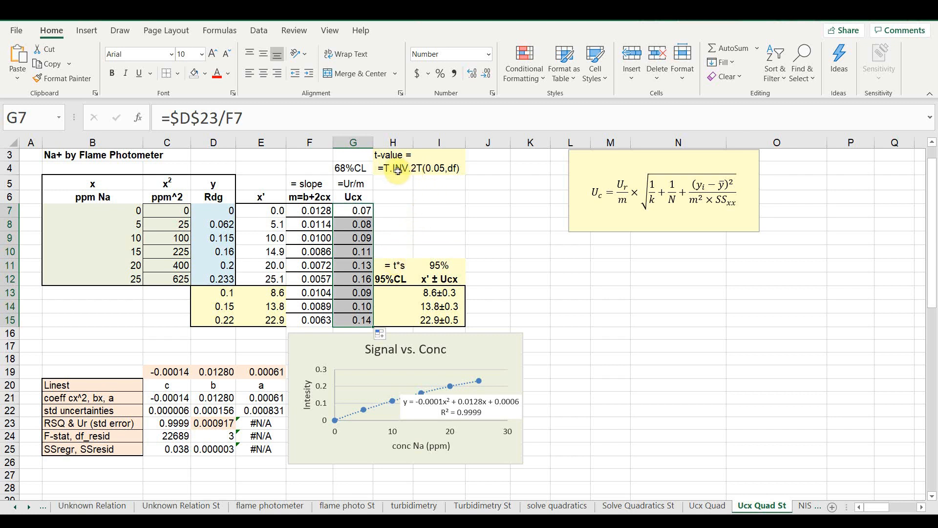
Step: Compute the t-value in I3 with =T.INV.2T(.05,3)
{"action": "left_click", "coordinate": [432, 156]}
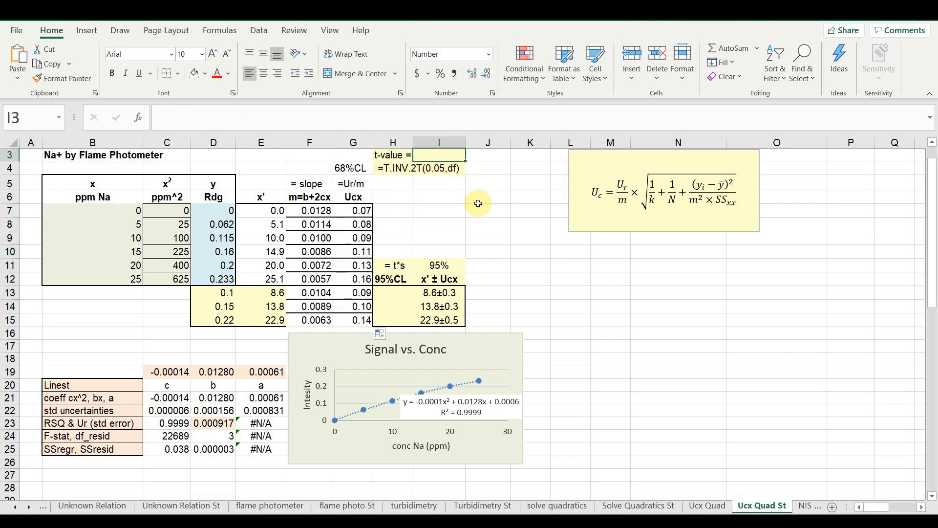
{"action": "type", "text": "="}
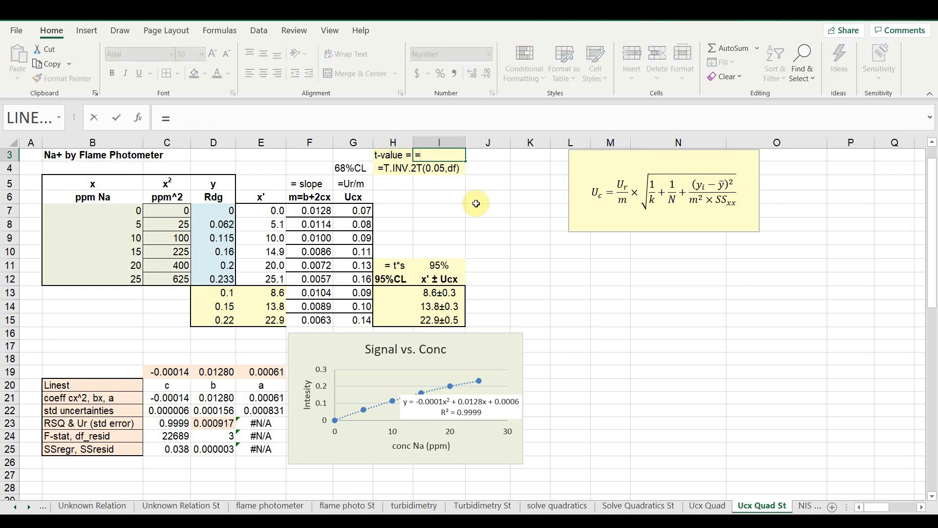
{"action": "type", "text": "t.inv."}
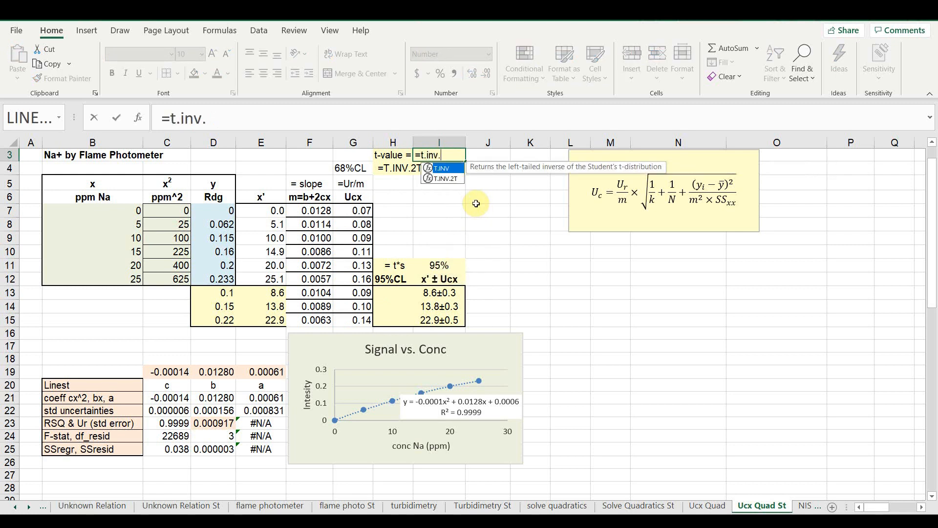
{"action": "type", "text": "2t"}
{"action": "key", "text": "Tab"}
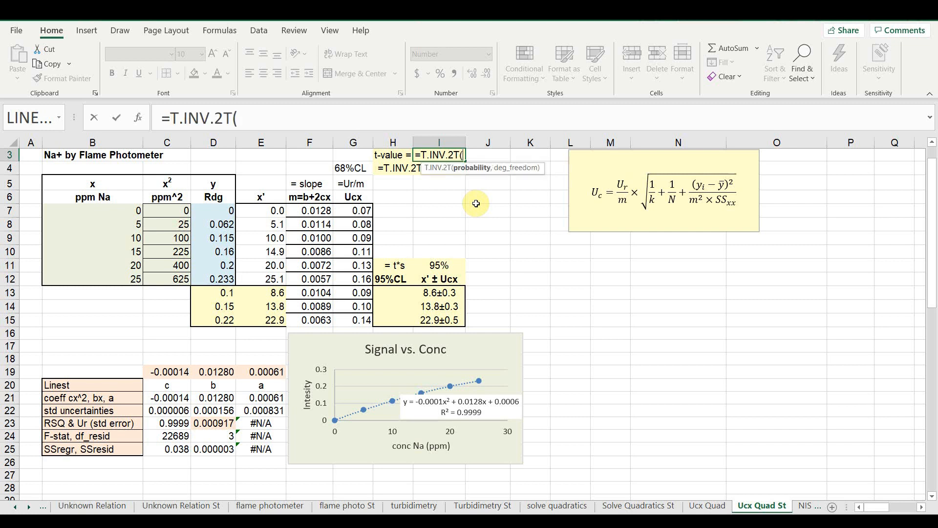
{"action": "type", "text": ".05,"}
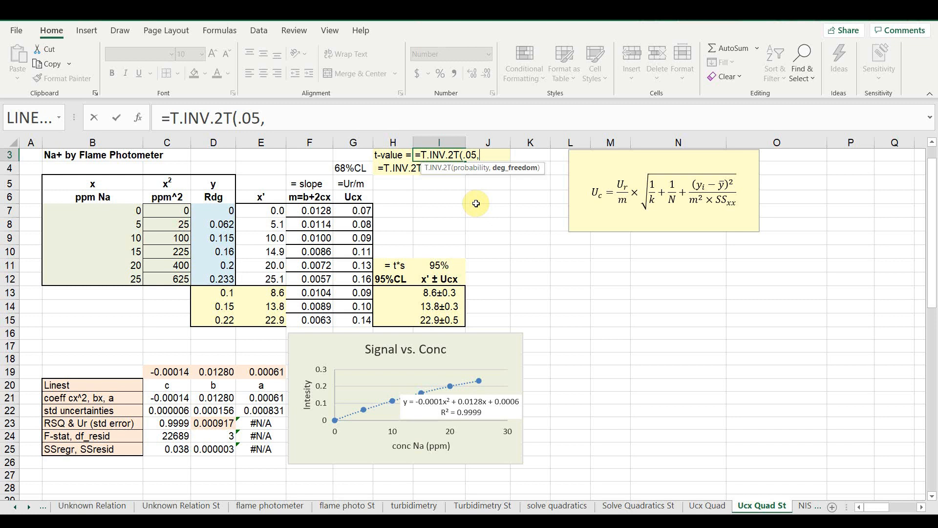
{"action": "type", "text": "3)"}
{"action": "key", "text": "Return"}
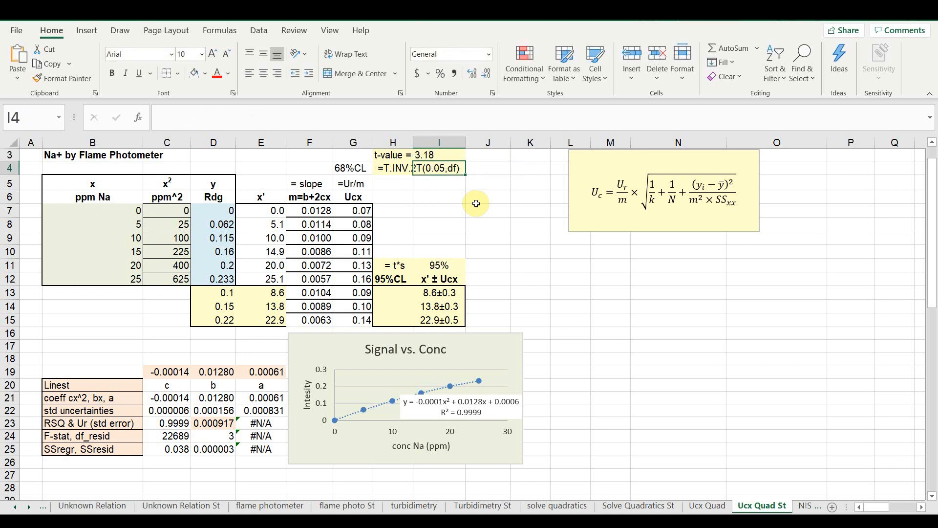
Step: Calculate the 95% confidence limit in H13 with =3.18*G13 and fill the formula down through H15
{"action": "left_click", "coordinate": [400, 298]}
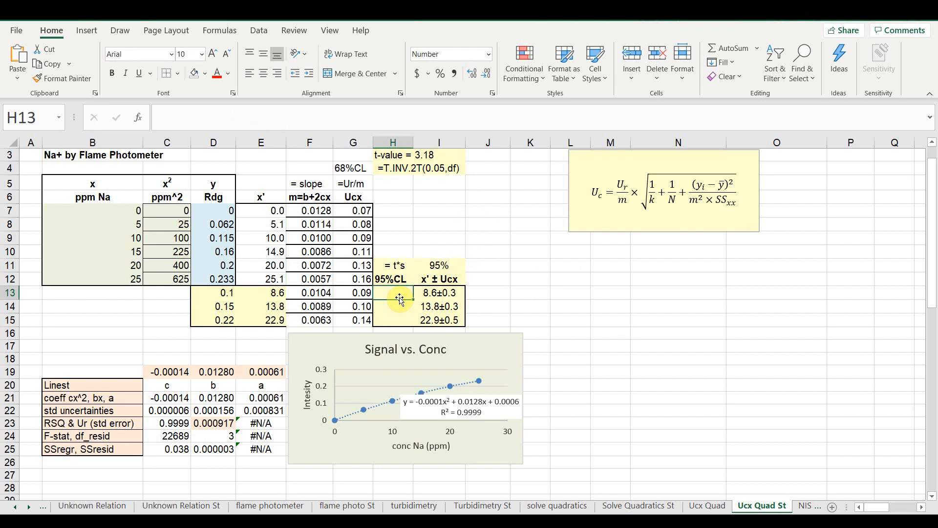
{"action": "type", "text": "="}
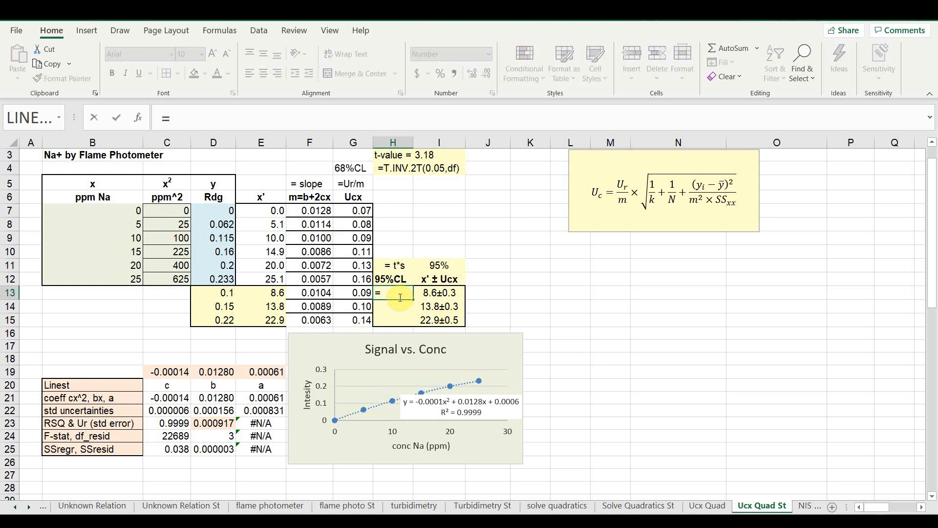
{"action": "type", "text": "3.18*"}
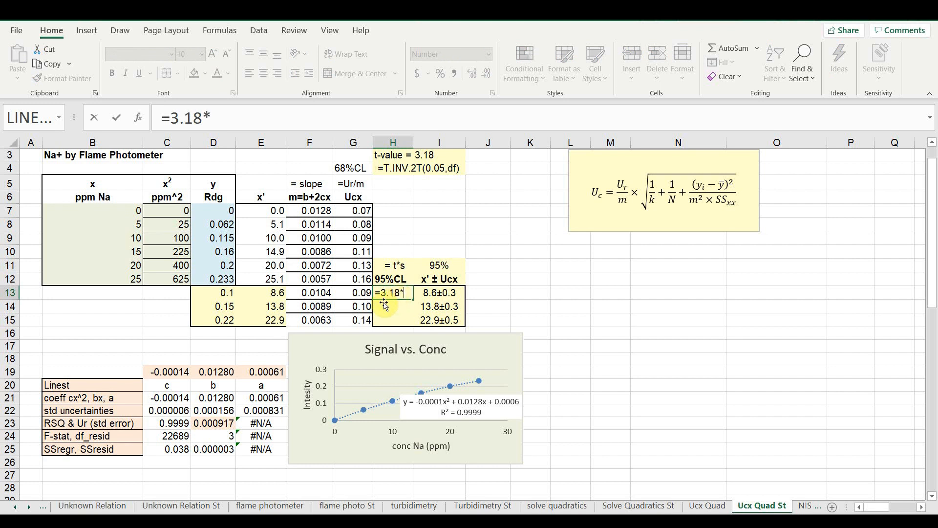
{"action": "left_click", "coordinate": [359, 293]}
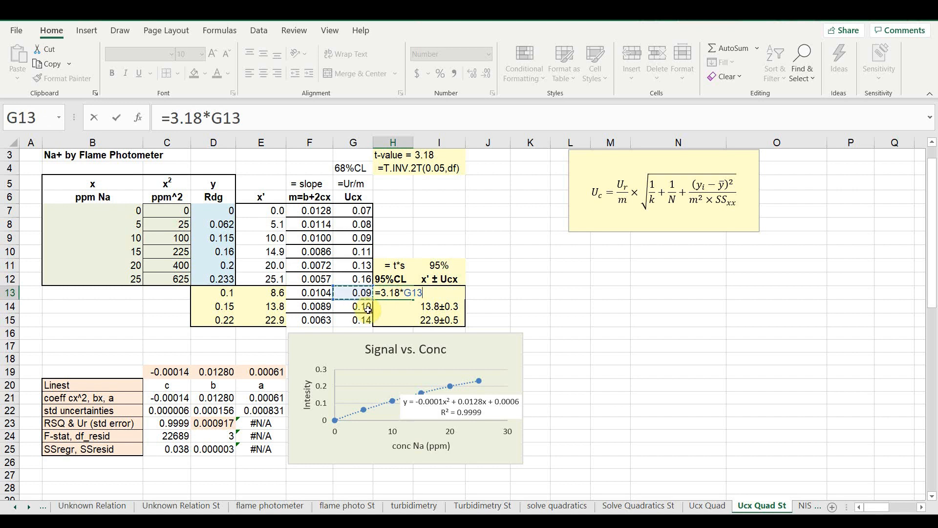
{"action": "key", "text": "Return"}
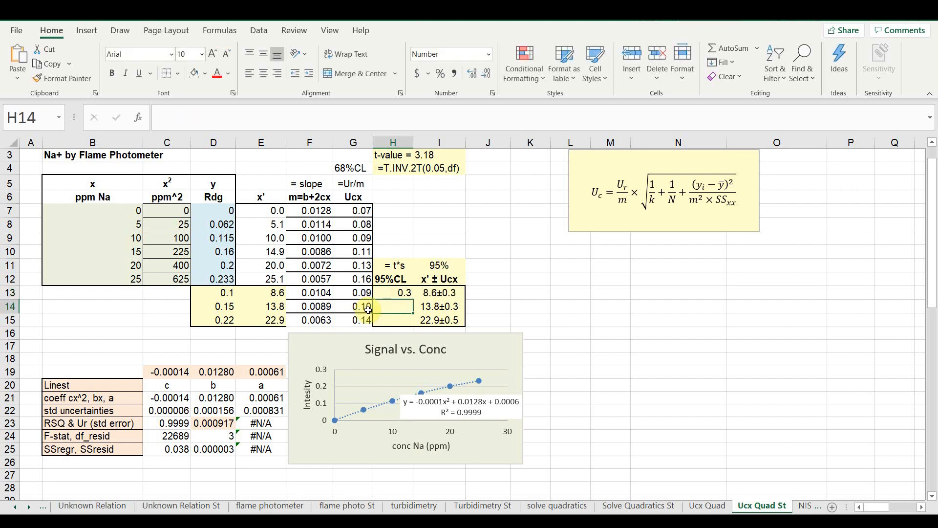
{"action": "left_click", "coordinate": [406, 295]}
{"action": "left_click_drag", "start_coordinate": [412, 300], "coordinate": [413, 325]}
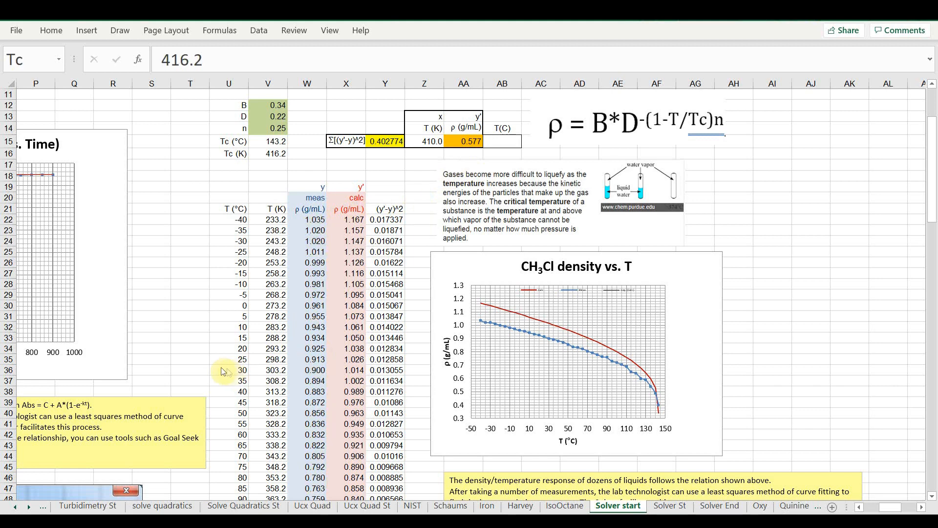
Step: On the Solver start sheet, examine the calculated density formula in X22 and the name of the Tc (K) cell
{"action": "left_click", "coordinate": [343, 220]}
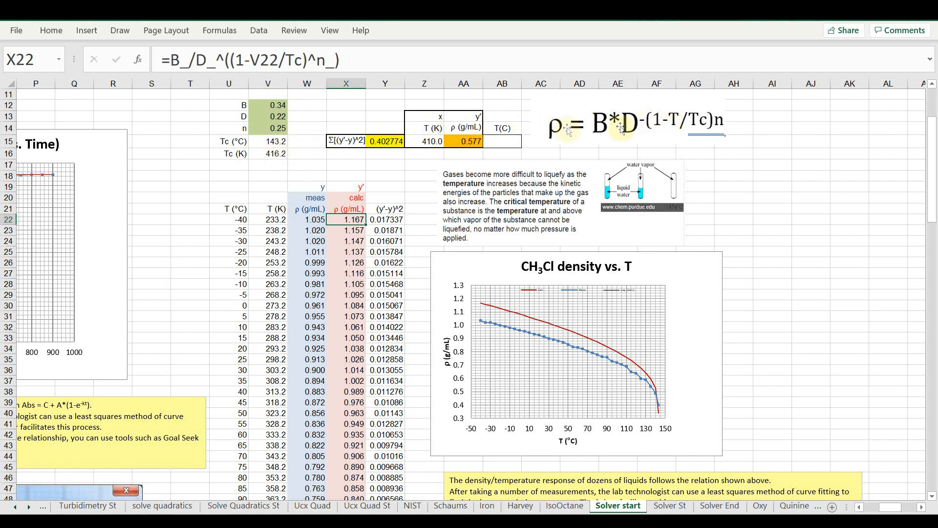
{"action": "left_click", "coordinate": [277, 153]}
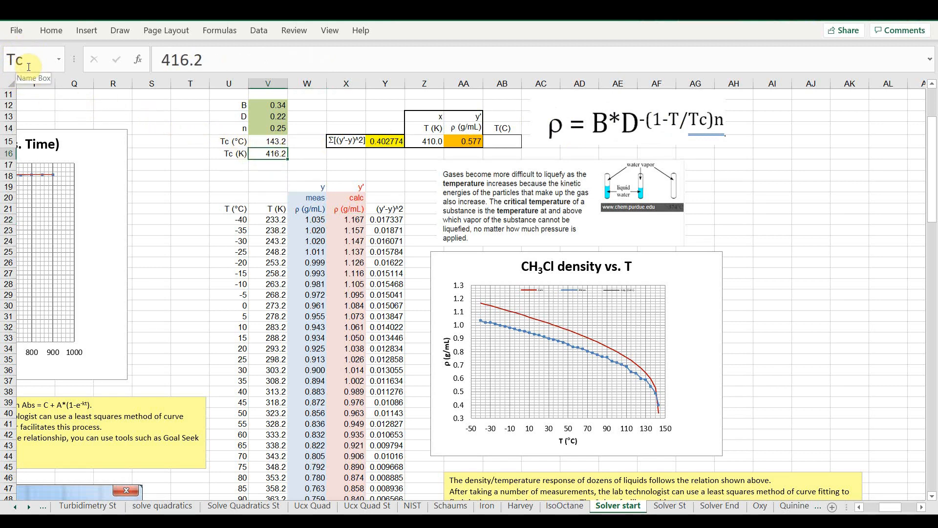
Step: Check the names of the n, D and B parameter cells and how the calculated density formula in X22 uses them
{"action": "left_click", "coordinate": [275, 129]}
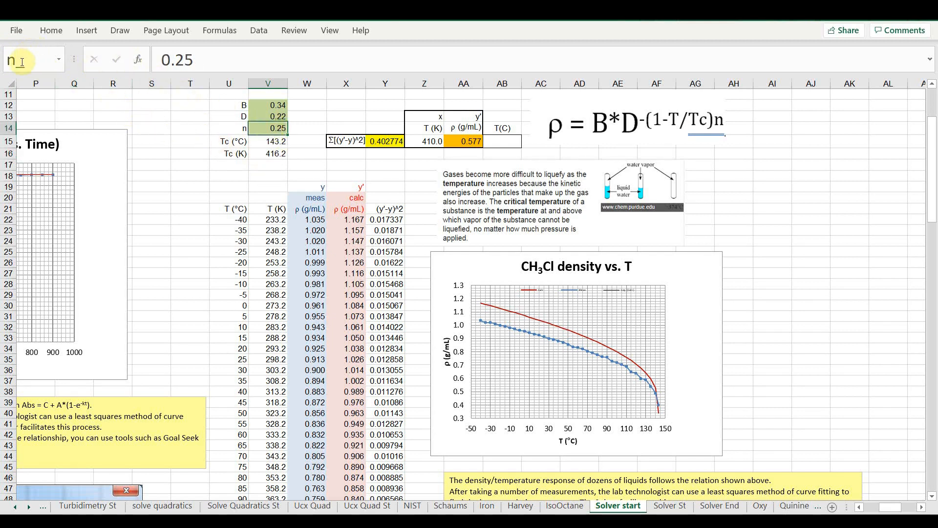
{"action": "left_click", "coordinate": [257, 116]}
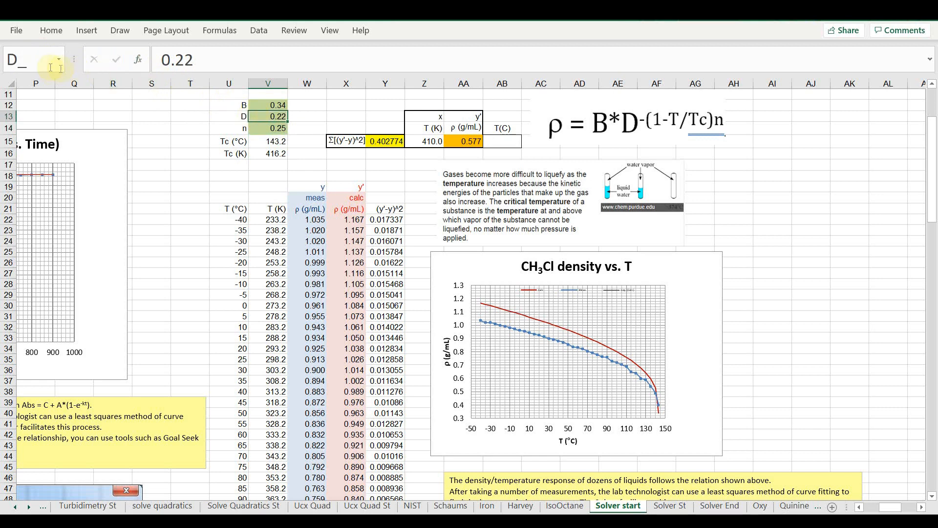
{"action": "left_click", "coordinate": [259, 105]}
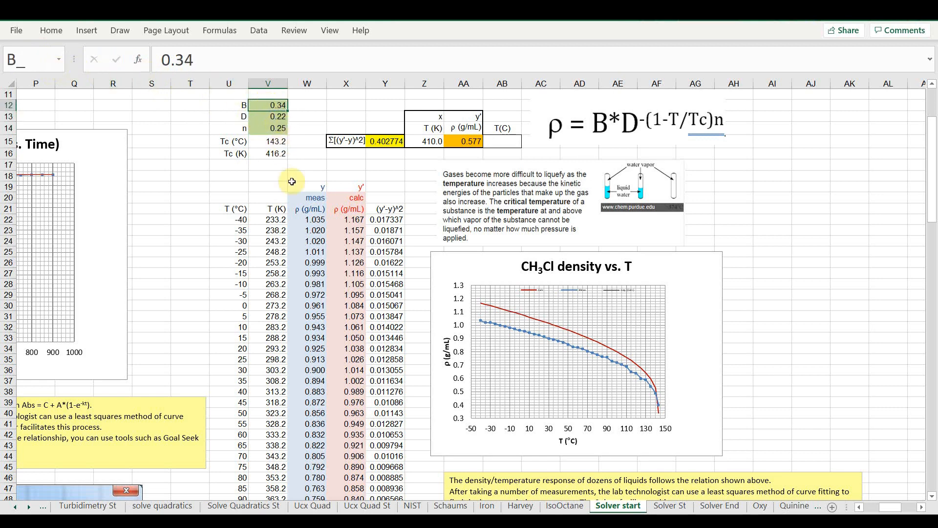
{"action": "left_click", "coordinate": [357, 222]}
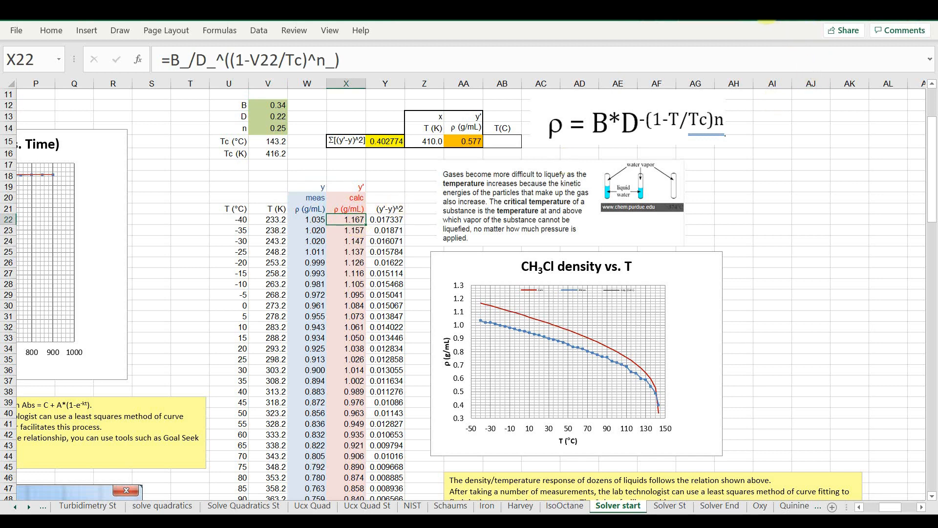
{"action": "left_click", "coordinate": [766, 8]}
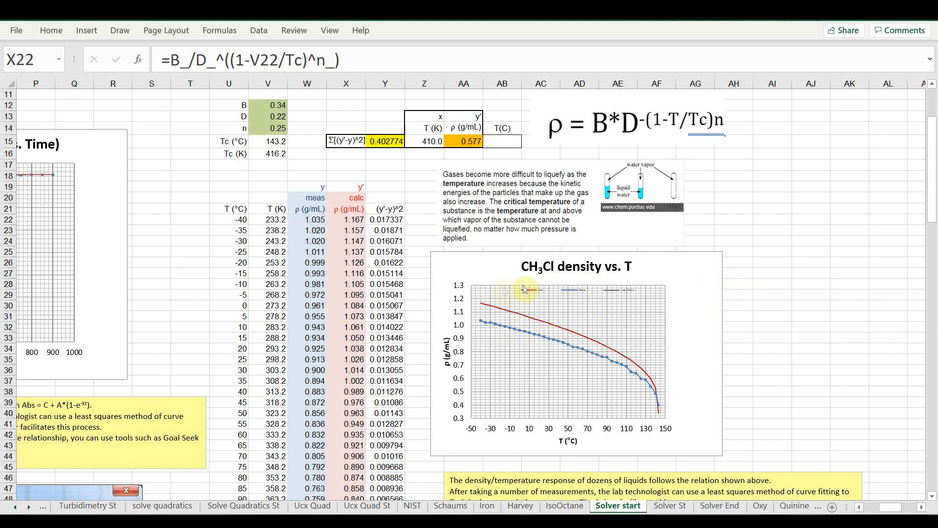
Step: Examine the calculated density formula in X22, the squared-difference formula in Y22 and the sum of squares formula in Y15
{"action": "left_click", "coordinate": [341, 222]}
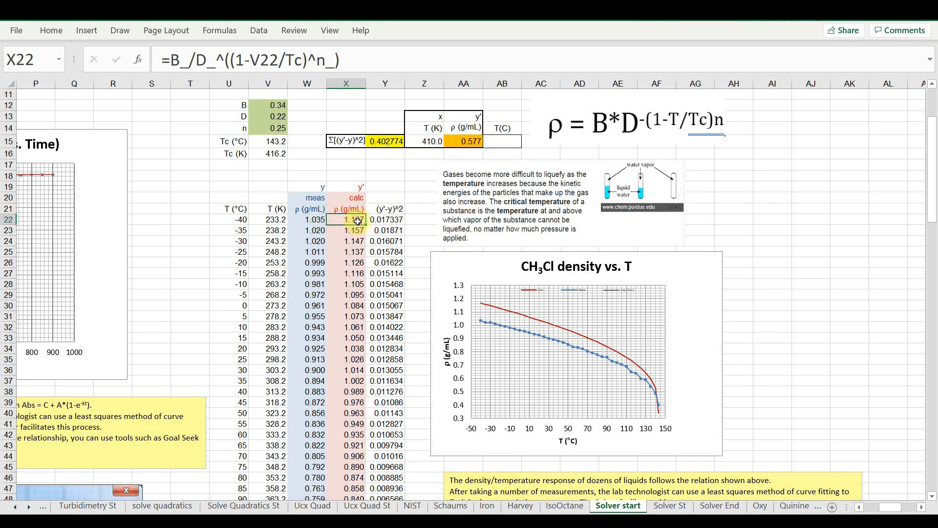
{"action": "left_click", "coordinate": [386, 220]}
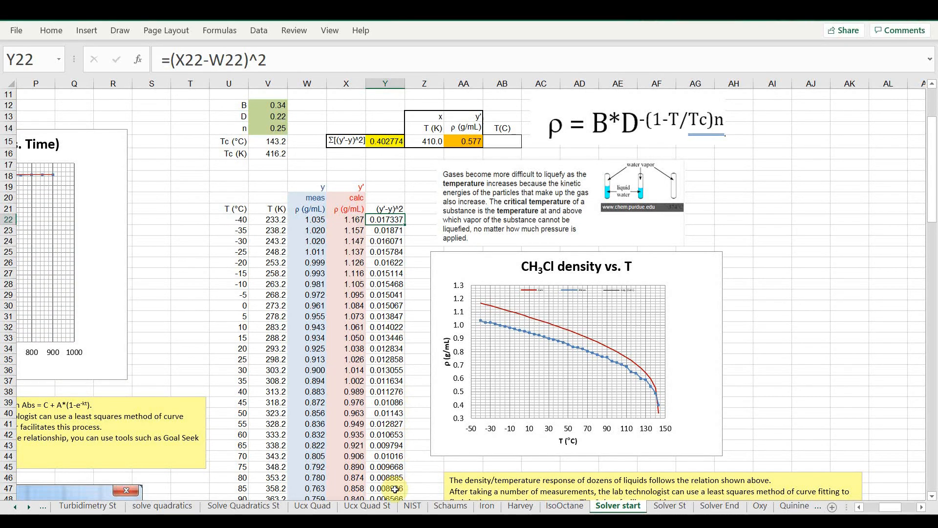
{"action": "left_click", "coordinate": [388, 143]}
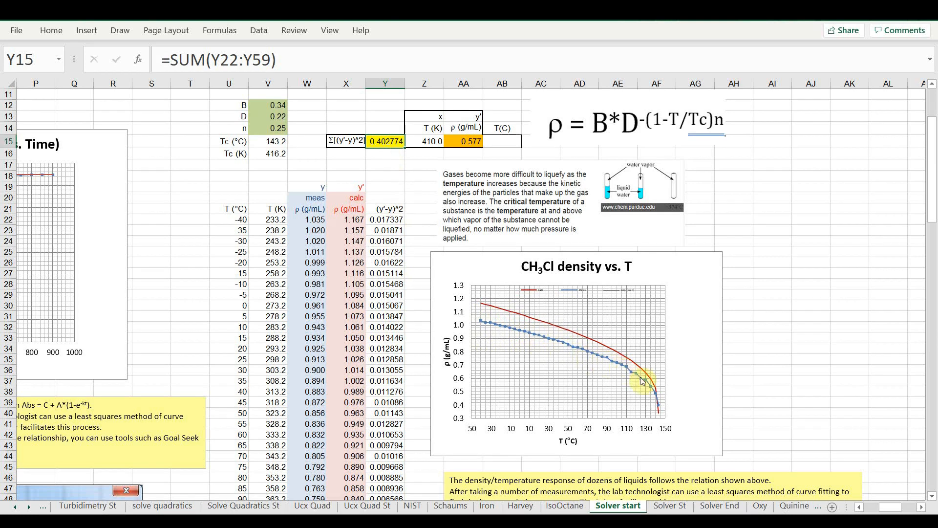
{"action": "mouse_move", "coordinate": [660, 413]}
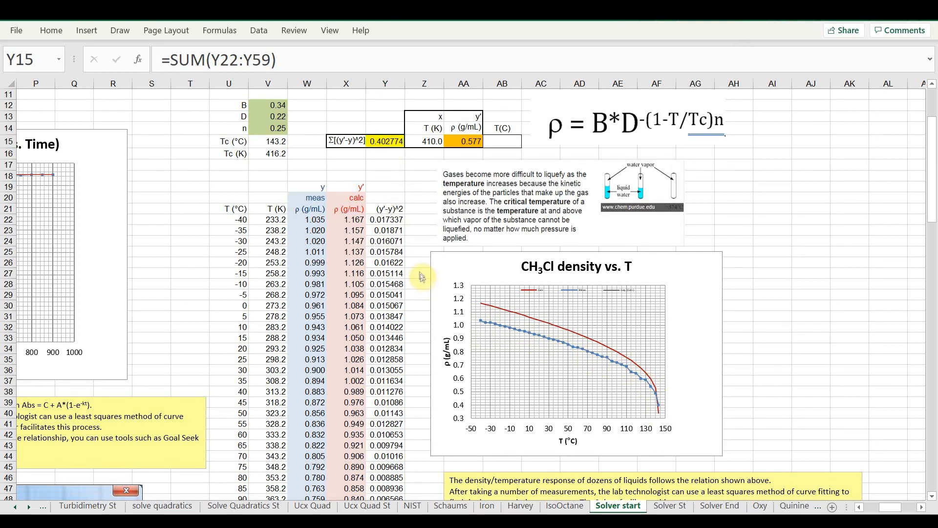
{"action": "left_click", "coordinate": [390, 142]}
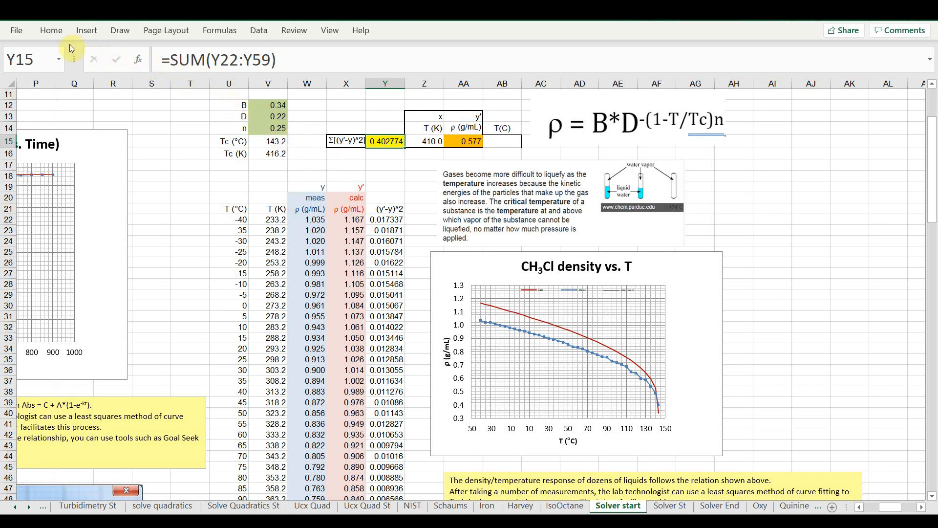
Step: Check in the list of available Excel add-ins whether the Solver Add-in is enabled
{"action": "left_click", "coordinate": [18, 31]}
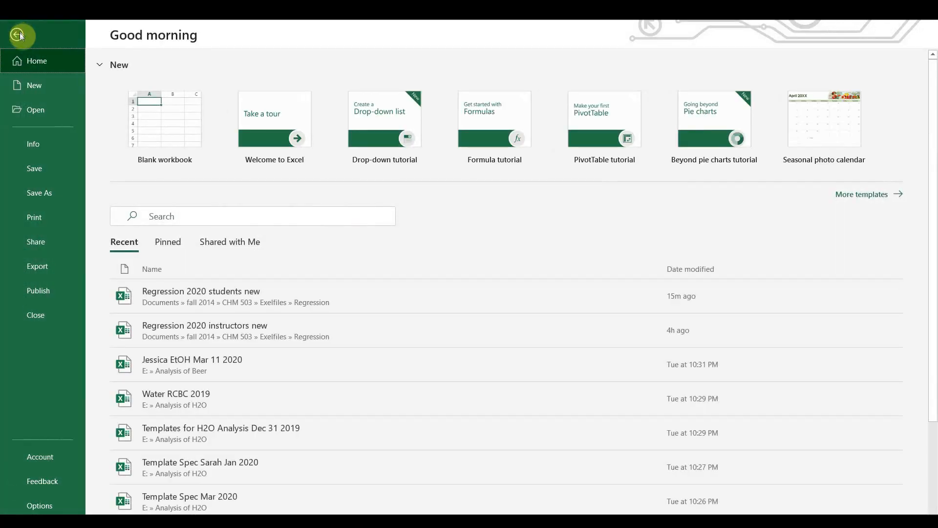
{"action": "left_click", "coordinate": [63, 504]}
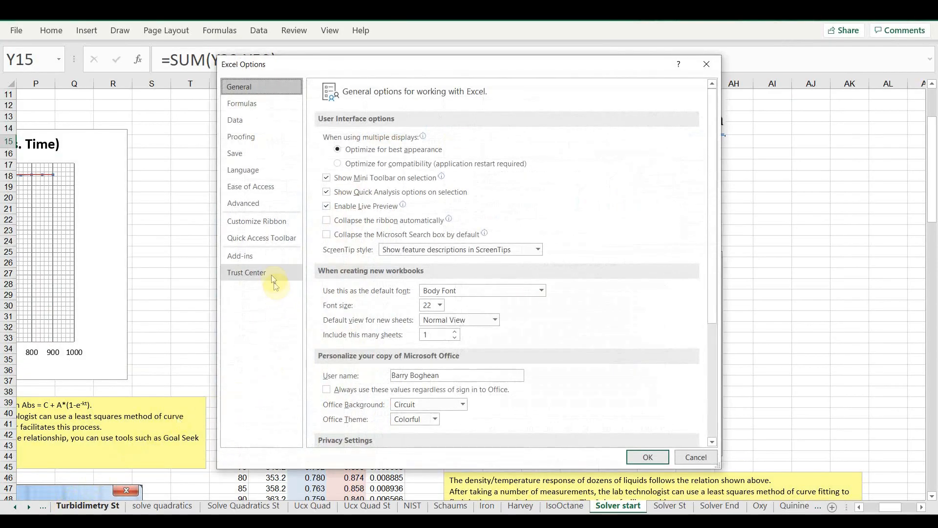
{"action": "left_click", "coordinate": [264, 259]}
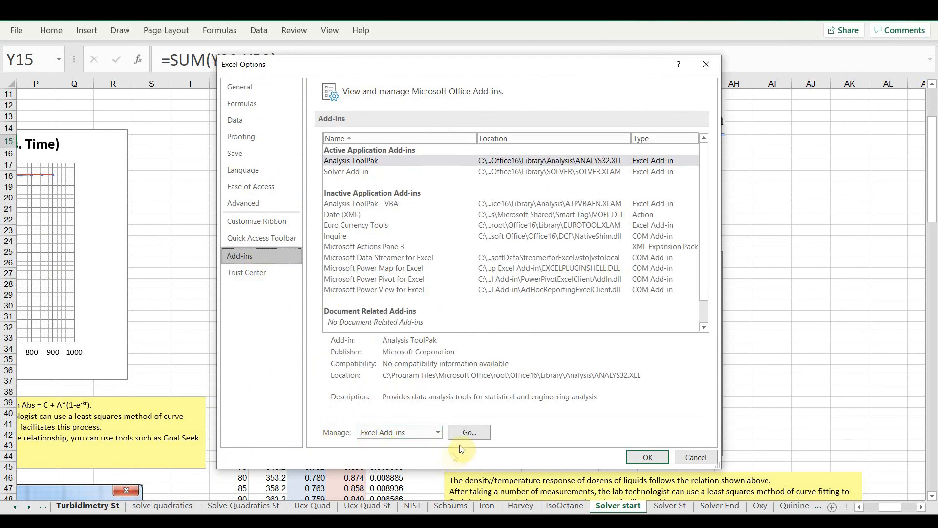
{"action": "left_click", "coordinate": [470, 433]}
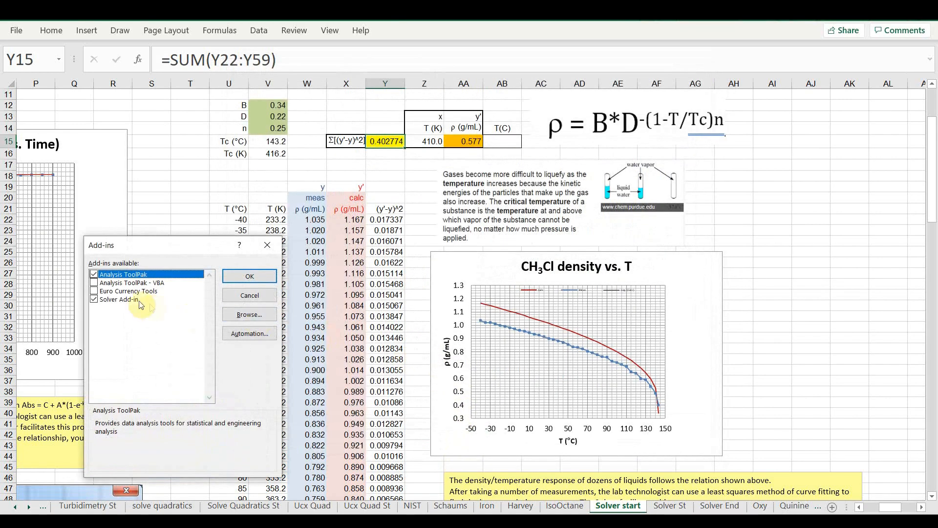
{"action": "left_click", "coordinate": [250, 295]}
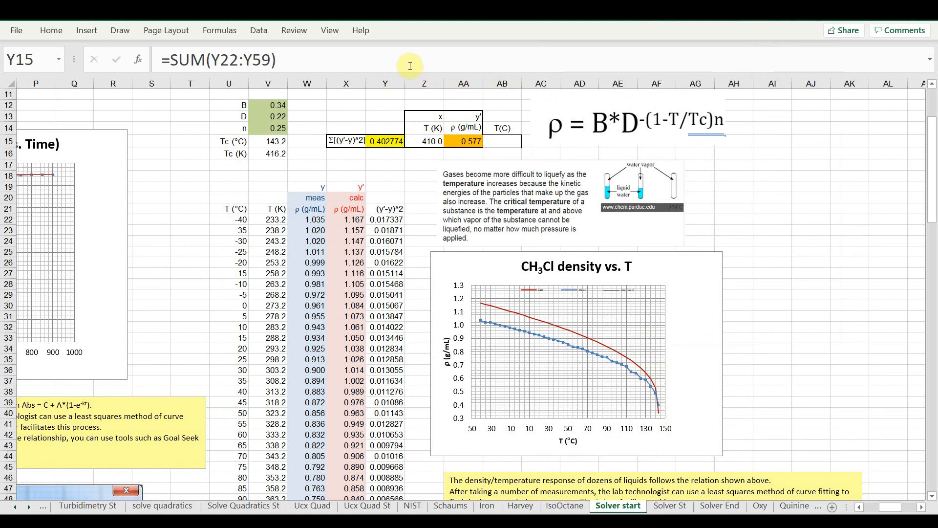
Step: Set up Solver to minimize the sum of squares in Y15 by changing V12:V14, without forcing unconstrained variables to be non-negative
{"action": "left_click", "coordinate": [259, 31]}
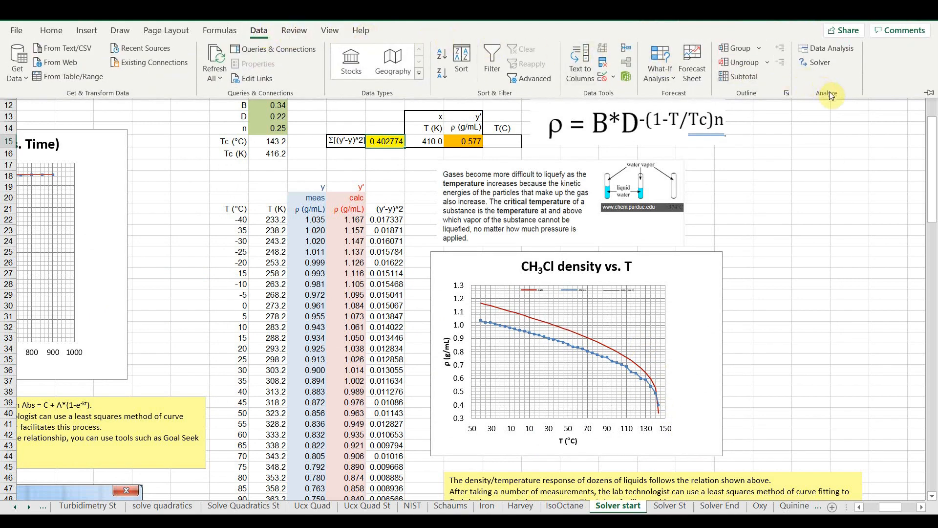
{"action": "left_click", "coordinate": [825, 61]}
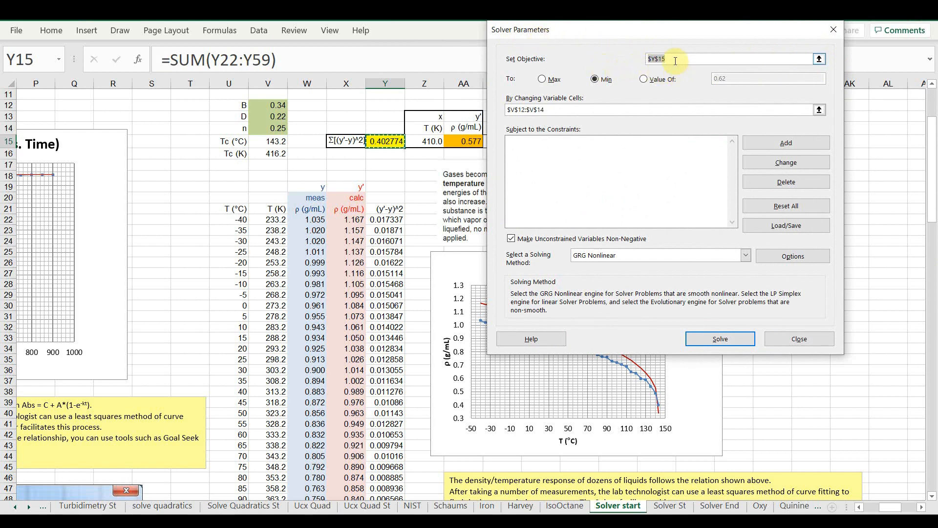
{"action": "left_click", "coordinate": [389, 142]}
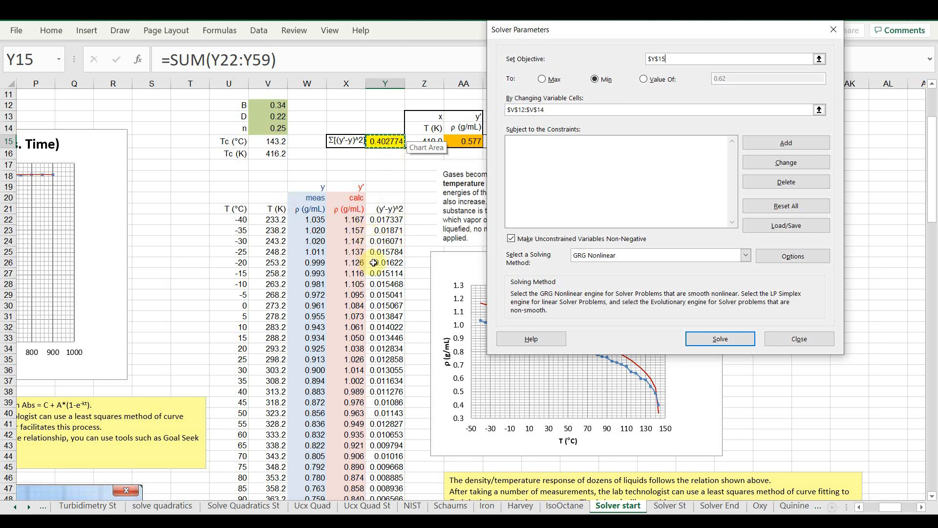
{"action": "left_click", "coordinate": [556, 108]}
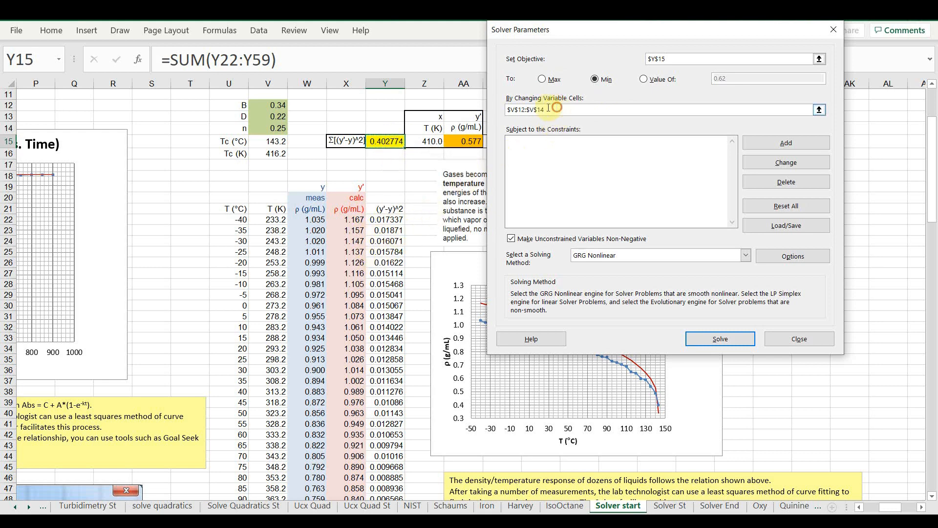
{"action": "left_click", "coordinate": [277, 107]}
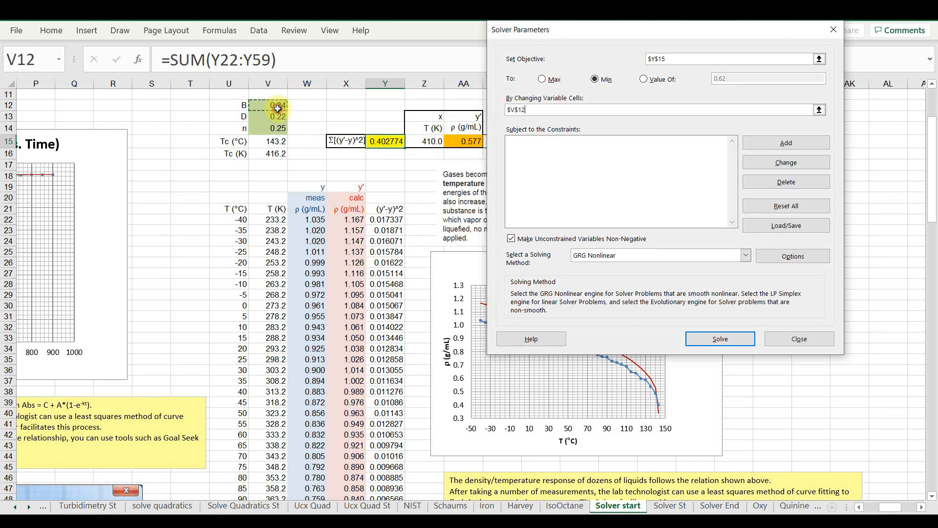
{"action": "left_click_drag", "start_coordinate": [277, 106], "coordinate": [277, 128]}
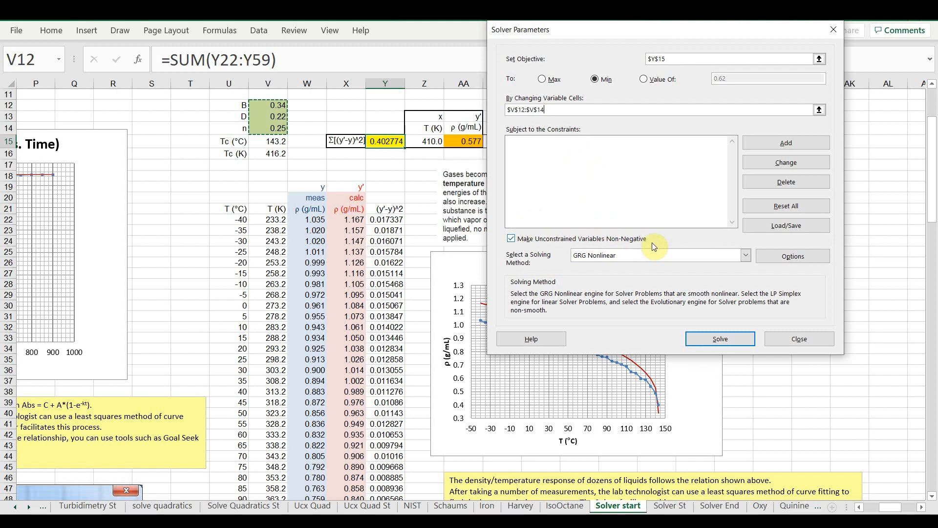
{"action": "left_click", "coordinate": [514, 243]}
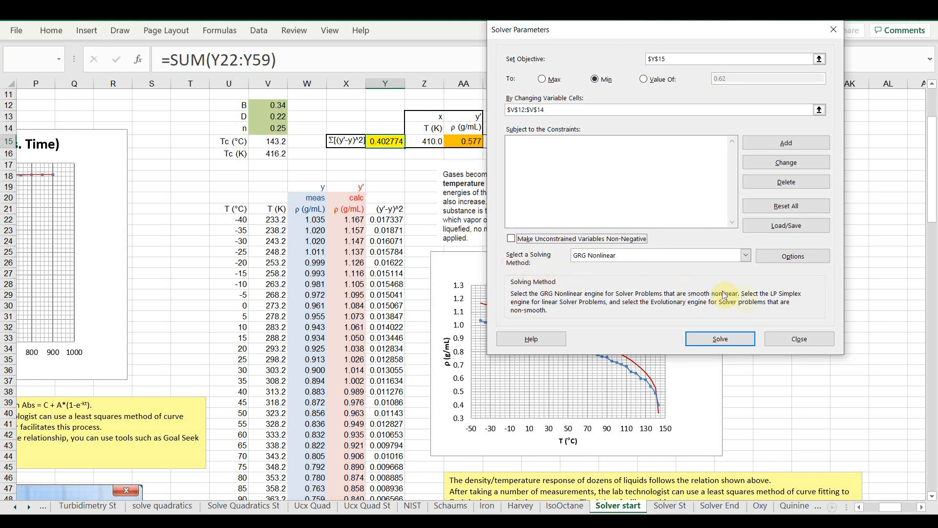
{"action": "left_click", "coordinate": [747, 255]}
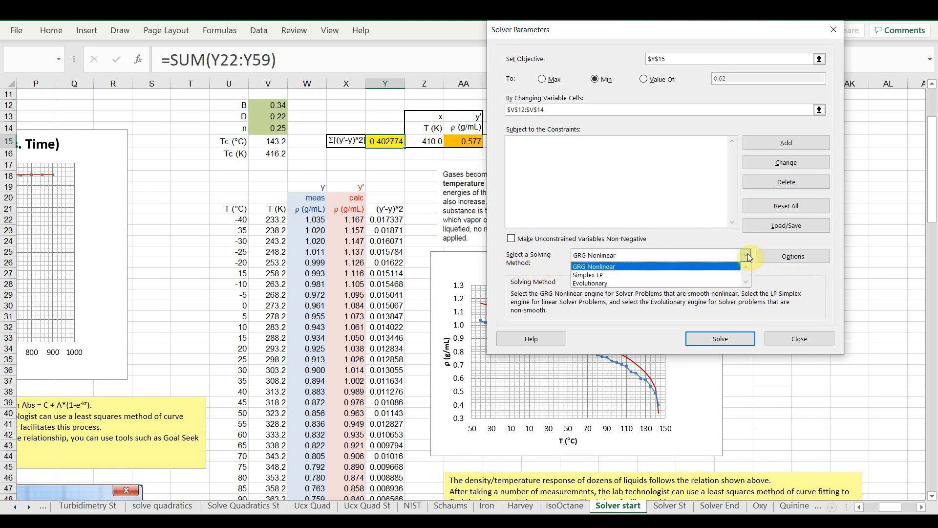
{"action": "left_click", "coordinate": [603, 274]}
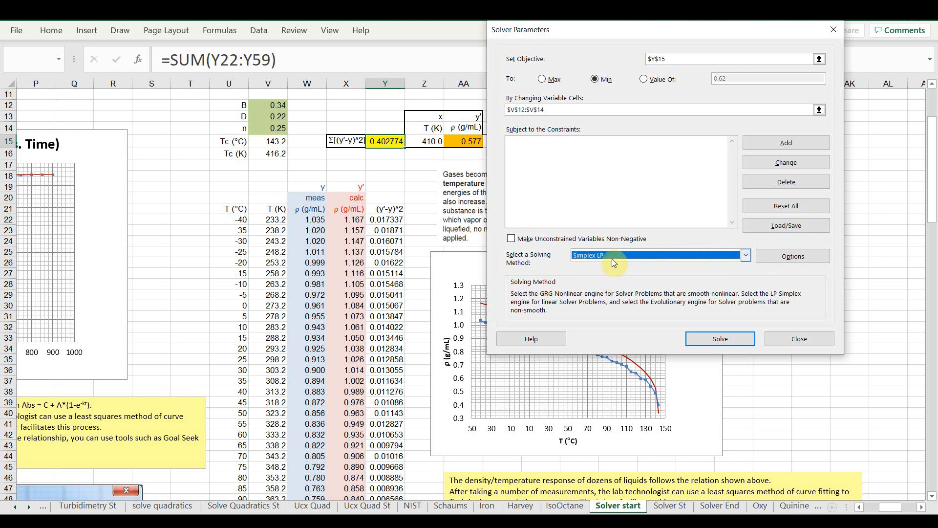
{"action": "left_click", "coordinate": [748, 259]}
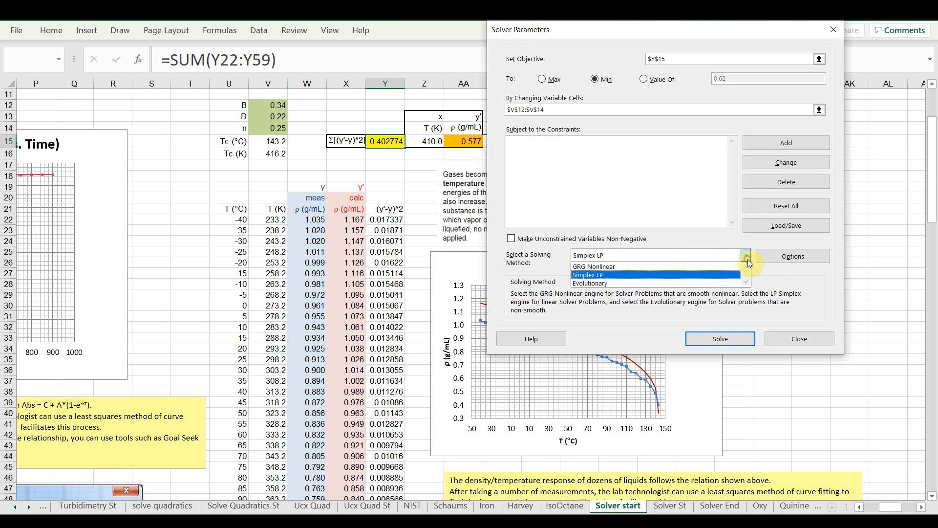
{"action": "left_click", "coordinate": [679, 266]}
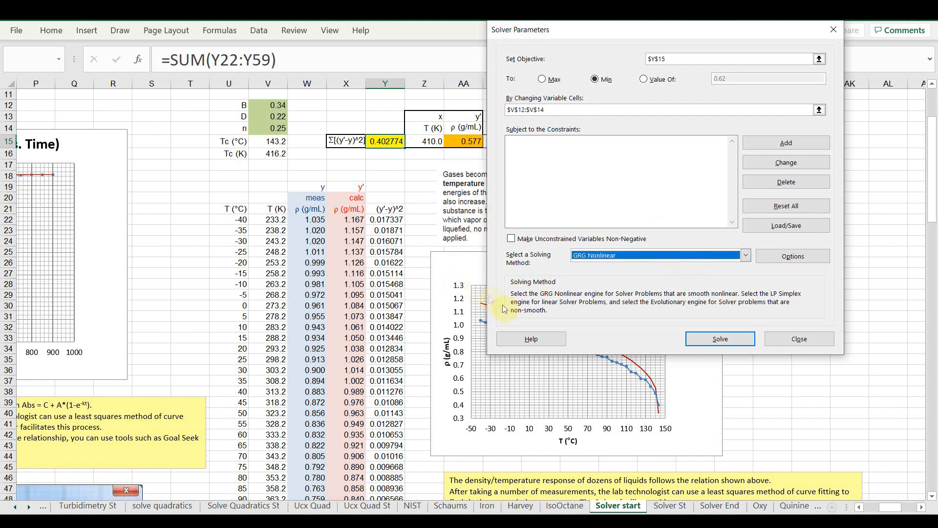
Step: Run Solver with the GRG Nonlinear method and keep the Solver solution for B, D and n
{"action": "left_click_drag", "start_coordinate": [654, 33], "coordinate": [722, 36]}
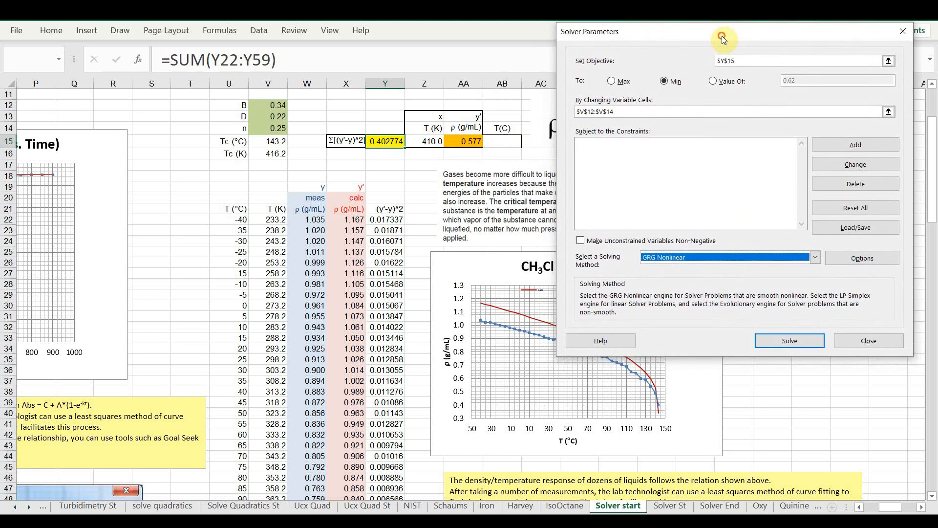
{"action": "left_click", "coordinate": [818, 259]}
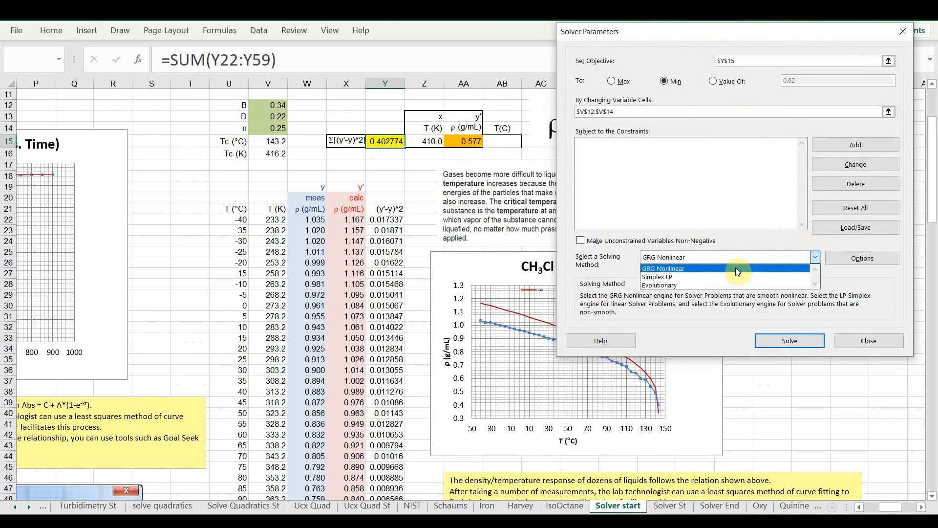
{"action": "left_click", "coordinate": [682, 269]}
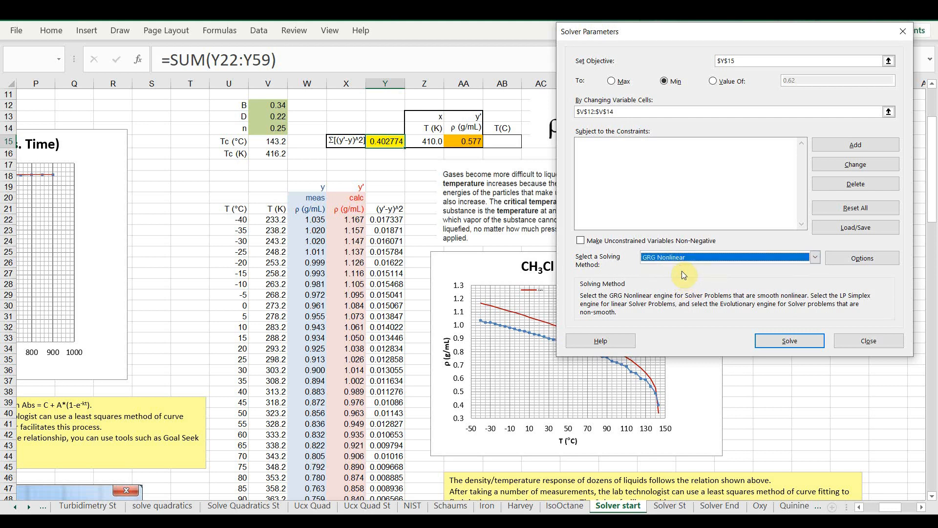
{"action": "left_click", "coordinate": [787, 347]}
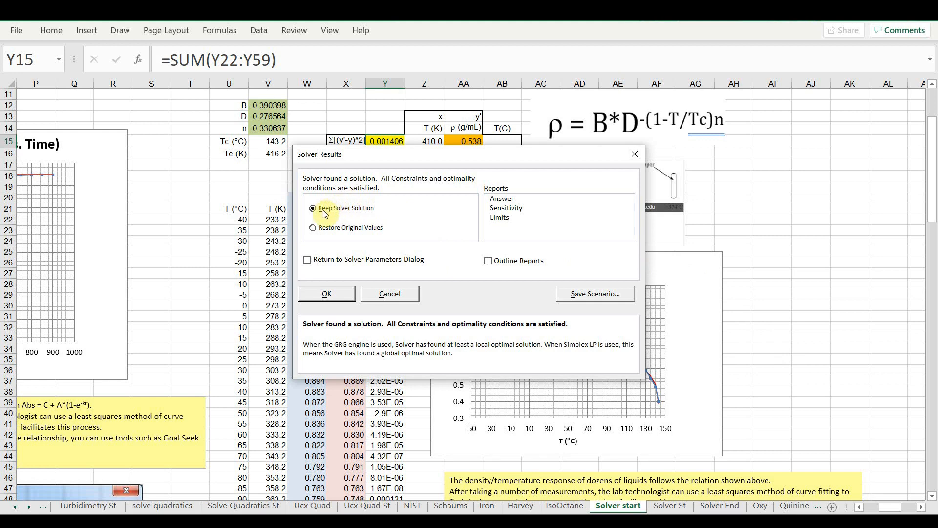
{"action": "left_click", "coordinate": [336, 292]}
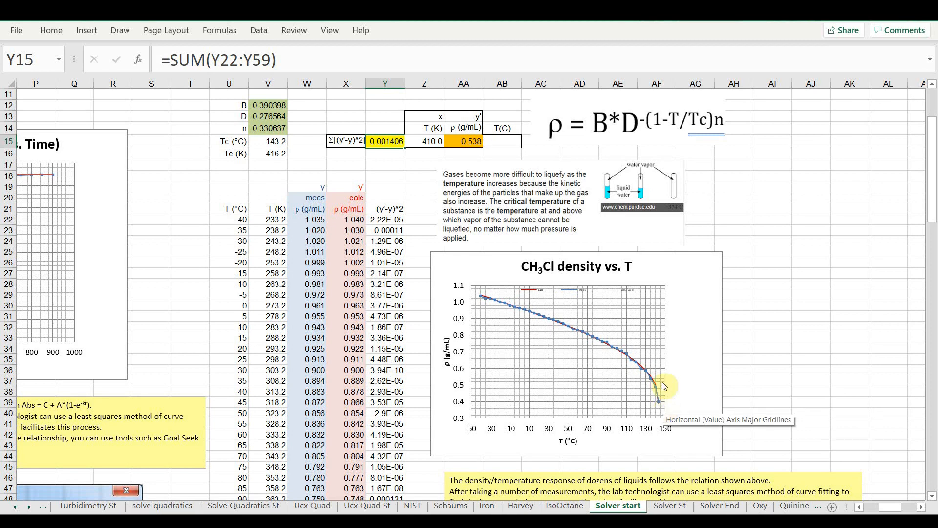
Step: Set up Solver to bring the predicted density in AA15 to a value of .562 by changing only the temperature in Z15
{"action": "left_click", "coordinate": [767, 13]}
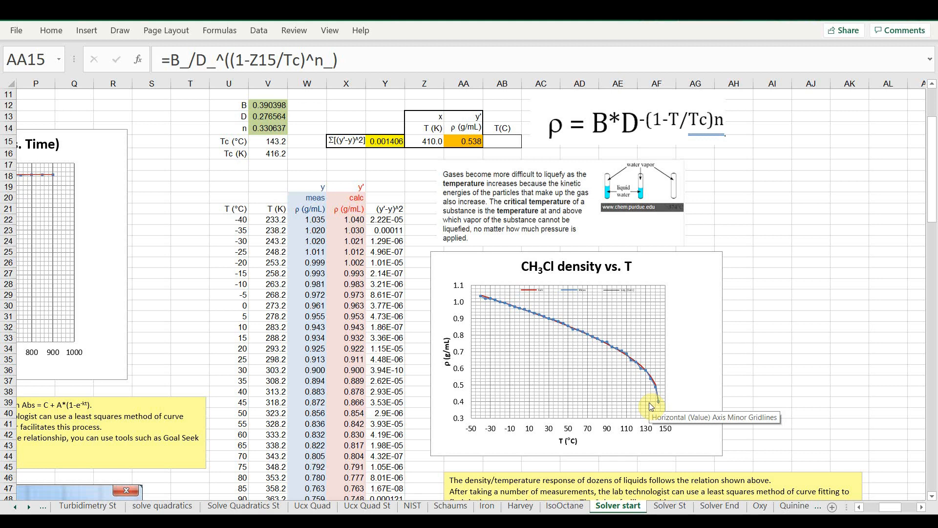
{"action": "left_click", "coordinate": [468, 141]}
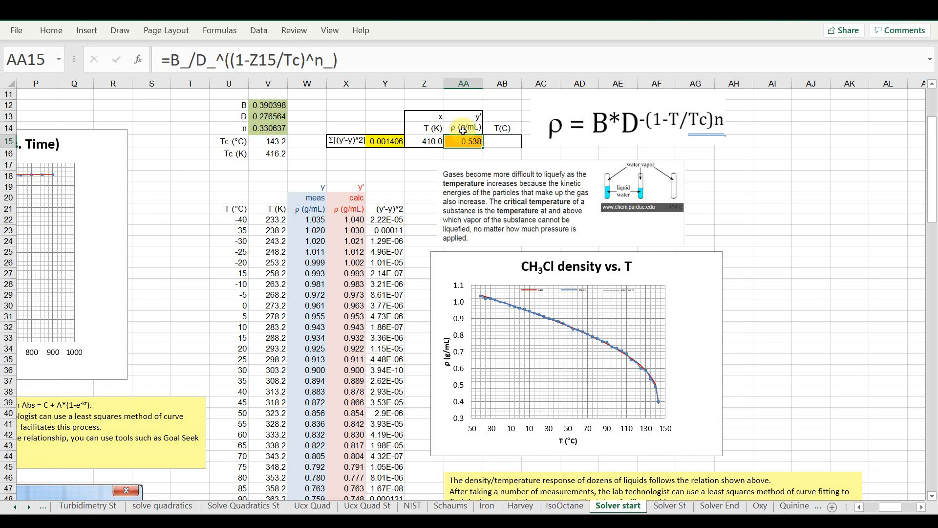
{"action": "left_click", "coordinate": [260, 31]}
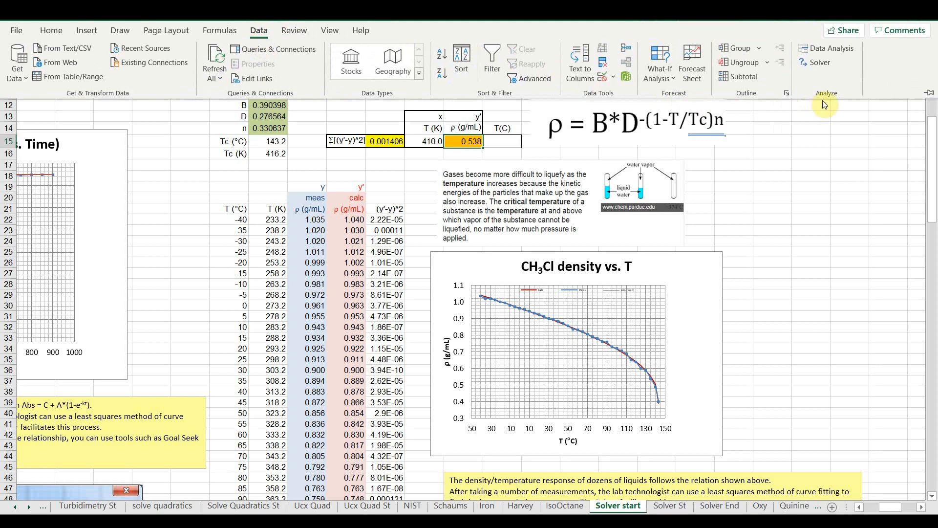
{"action": "left_click", "coordinate": [816, 64]}
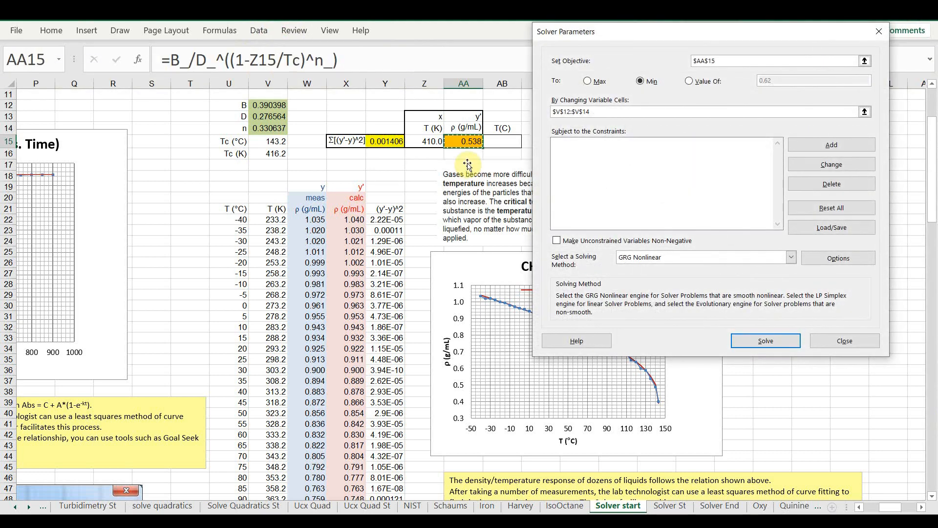
{"action": "left_click", "coordinate": [690, 81]}
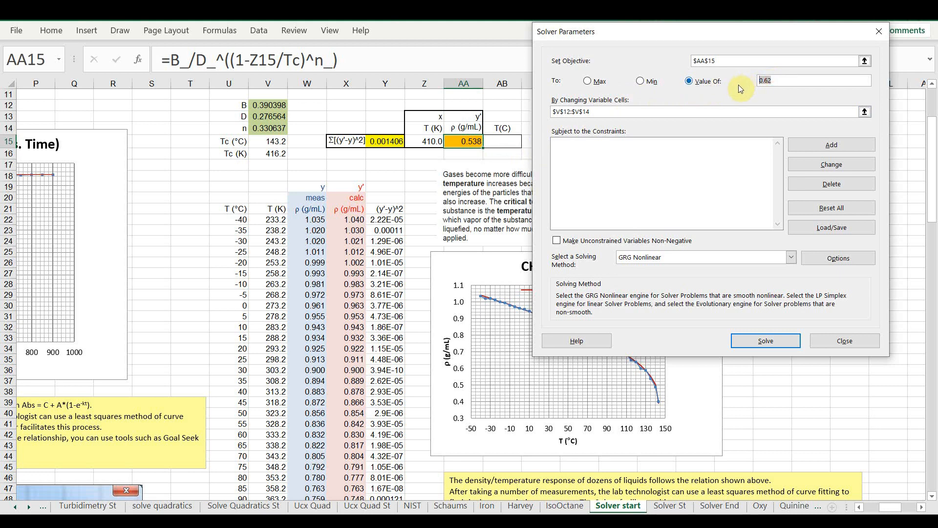
{"action": "type", "text": ".562"}
{"action": "left_click_drag", "start_coordinate": [611, 113], "coordinate": [531, 116]}
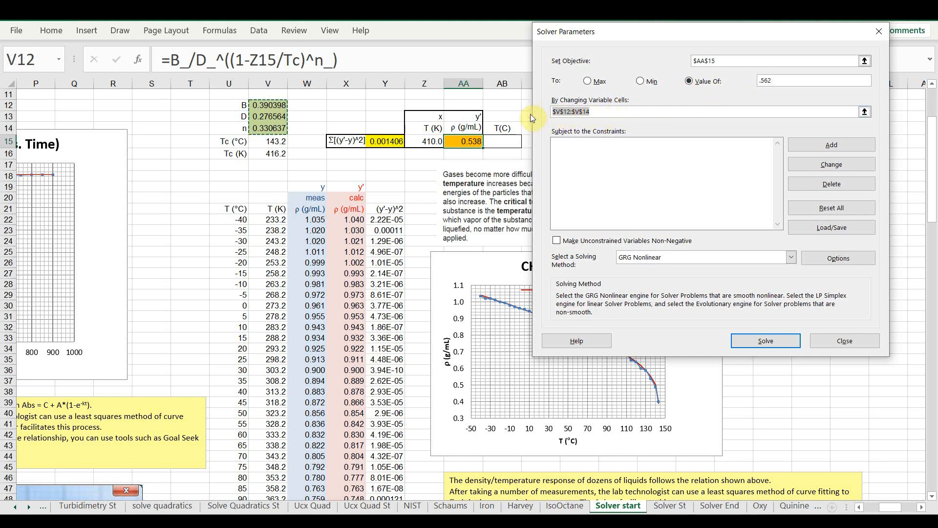
{"action": "key", "text": "Delete"}
{"action": "left_click", "coordinate": [433, 144]}
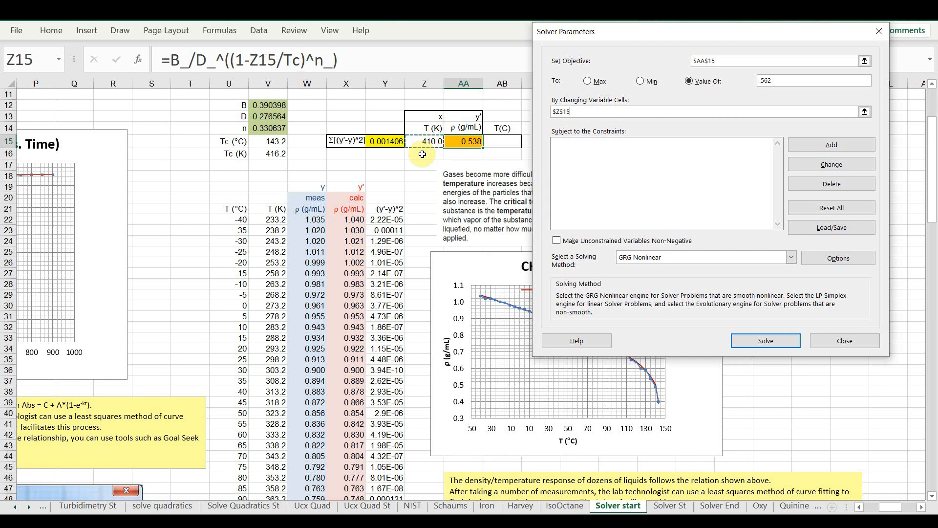
Step: Add a Solver constraint that keeps the temperature in Z15 less than or equal to the critical temperature in V16
{"action": "left_click_drag", "start_coordinate": [684, 42], "coordinate": [211, 33]}
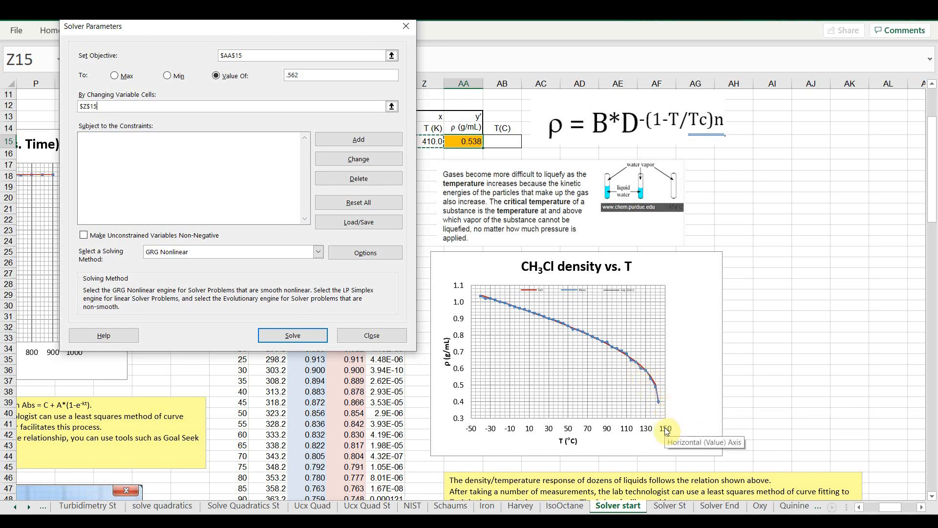
{"action": "mouse_move", "coordinate": [660, 409]}
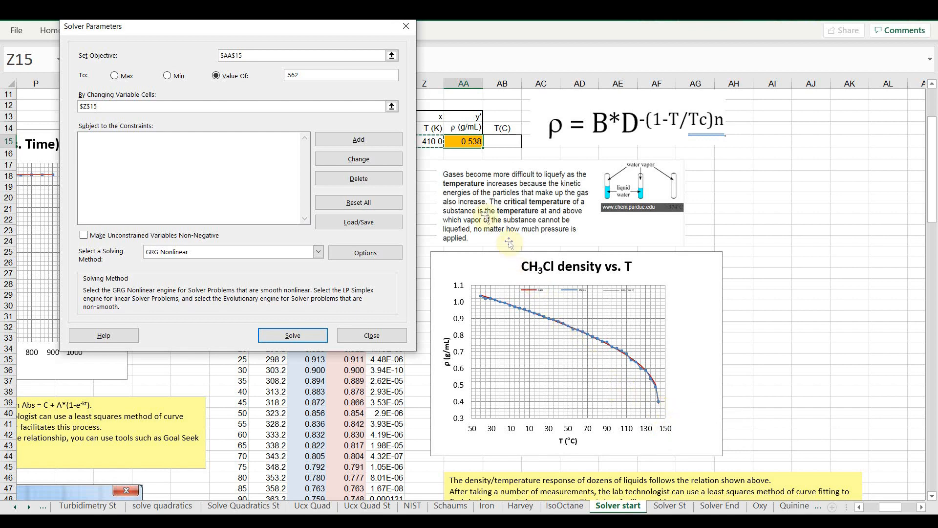
{"action": "left_click_drag", "start_coordinate": [344, 29], "coordinate": [289, 14]}
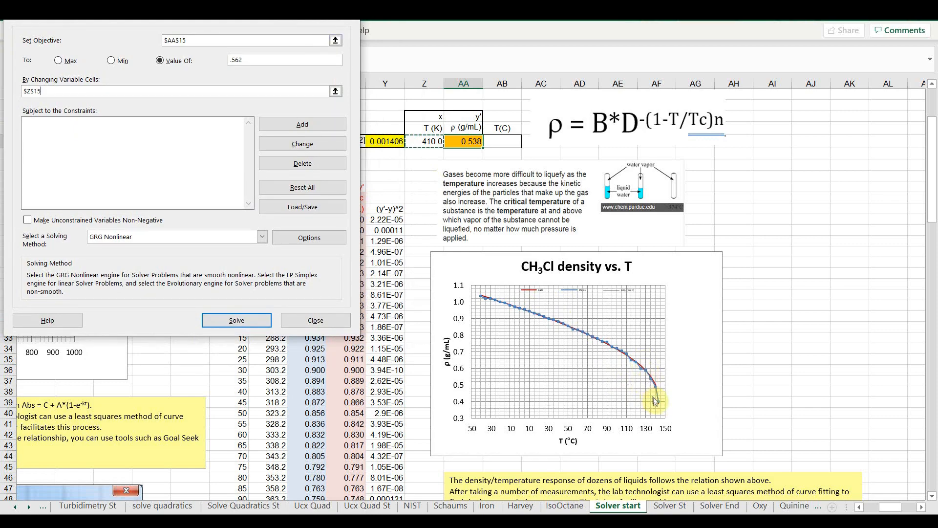
{"action": "mouse_move", "coordinate": [658, 403]}
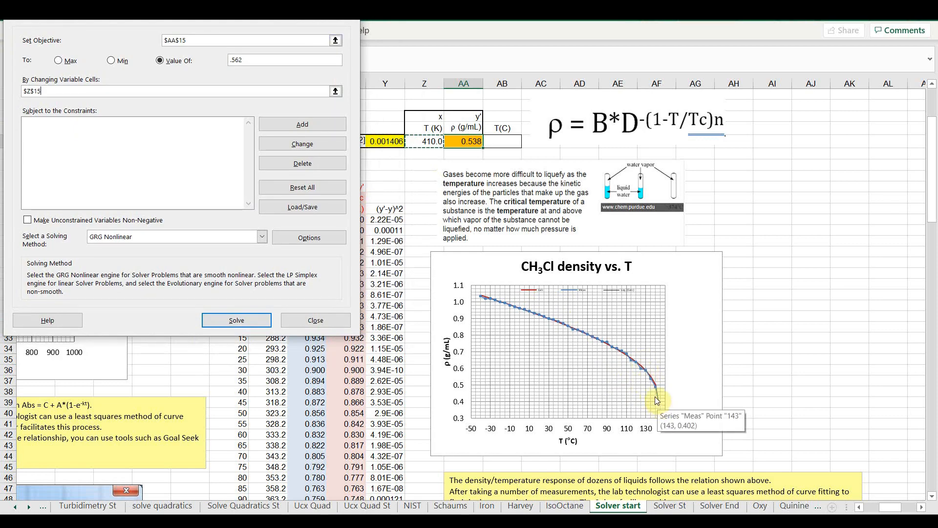
{"action": "left_click_drag", "start_coordinate": [213, 10], "coordinate": [733, 54]}
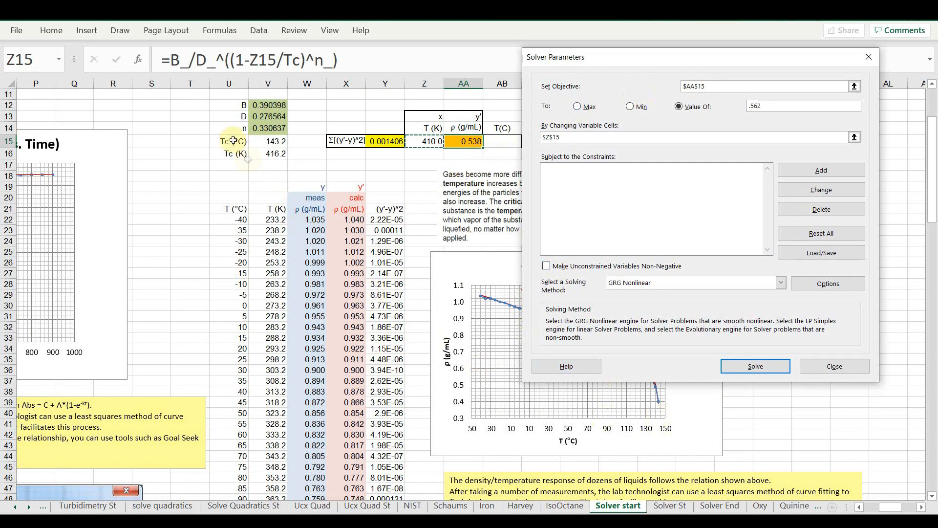
{"action": "left_click", "coordinate": [794, 171]}
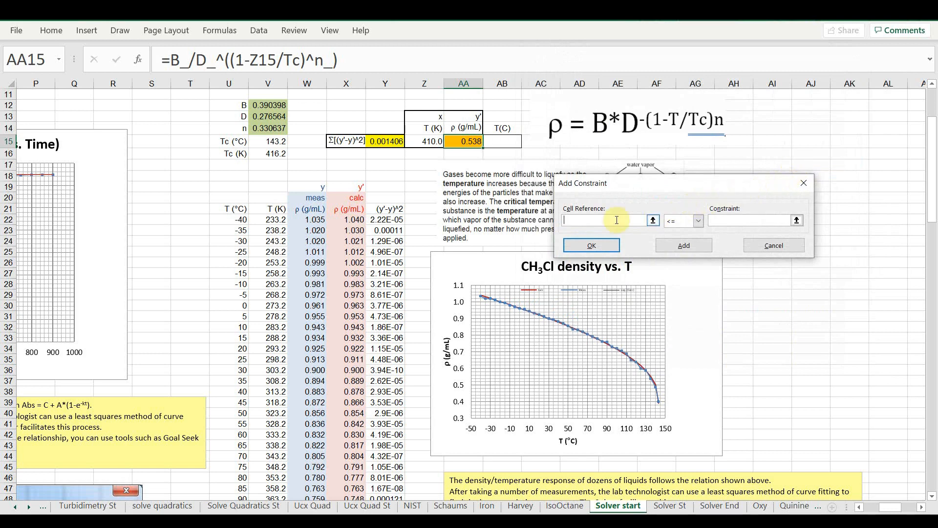
{"action": "left_click", "coordinate": [423, 143]}
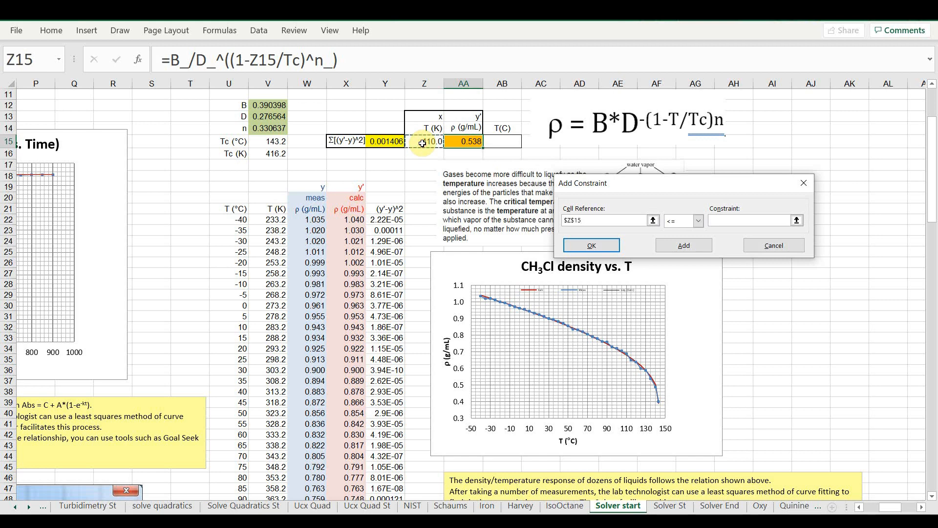
{"action": "left_click", "coordinate": [700, 221]}
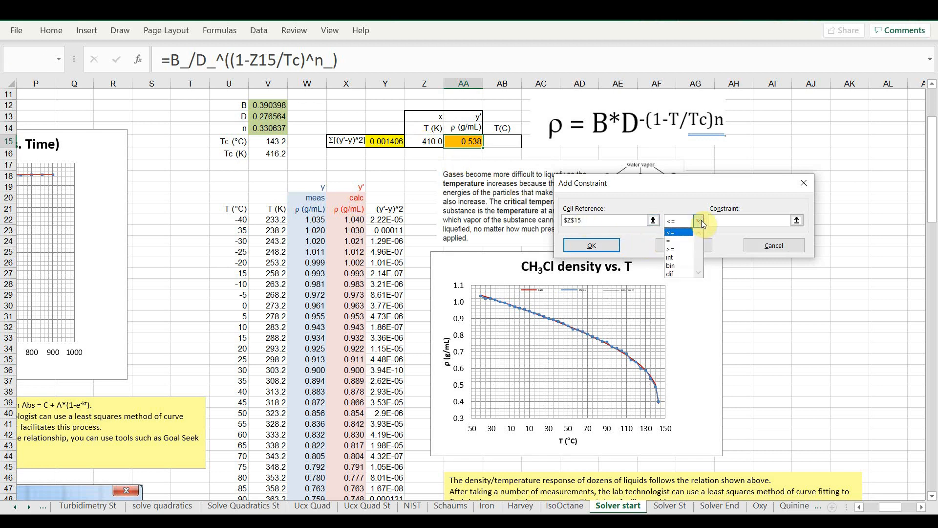
{"action": "left_click", "coordinate": [682, 221]}
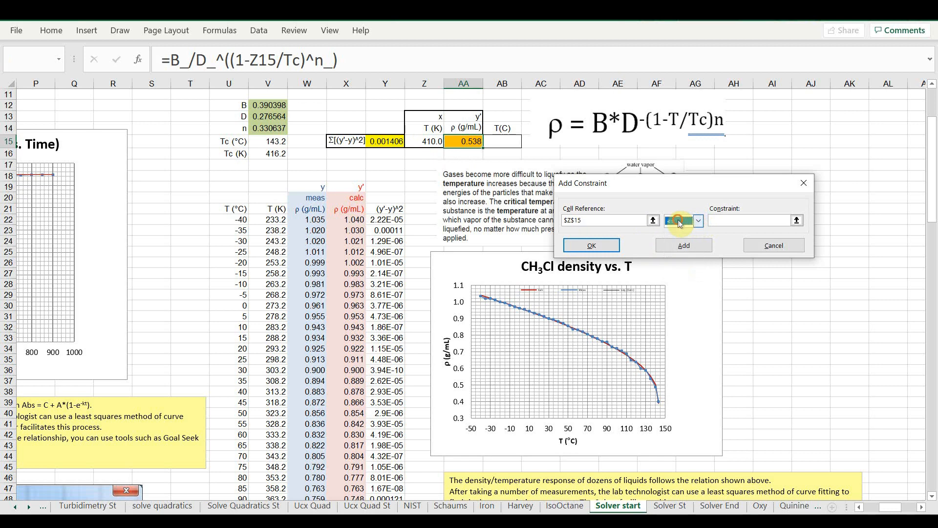
{"action": "left_click", "coordinate": [731, 223]}
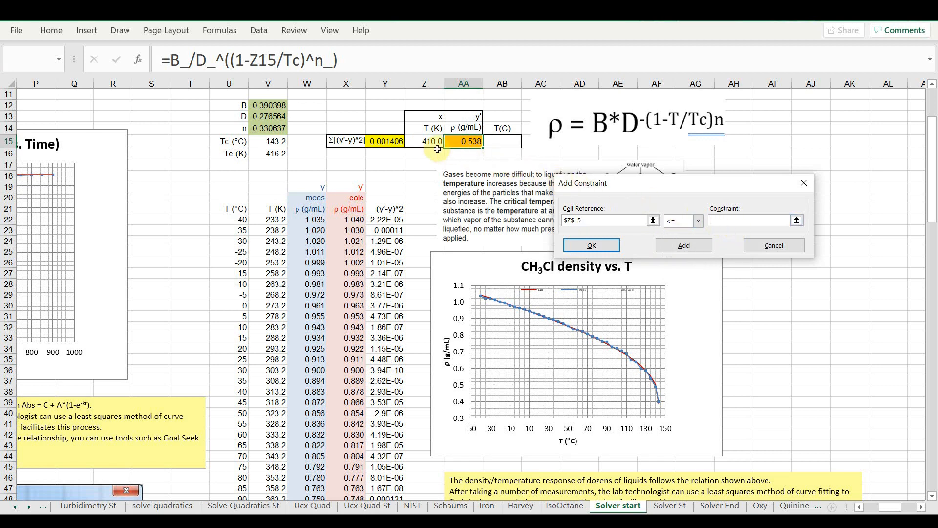
{"action": "left_click", "coordinate": [283, 154]}
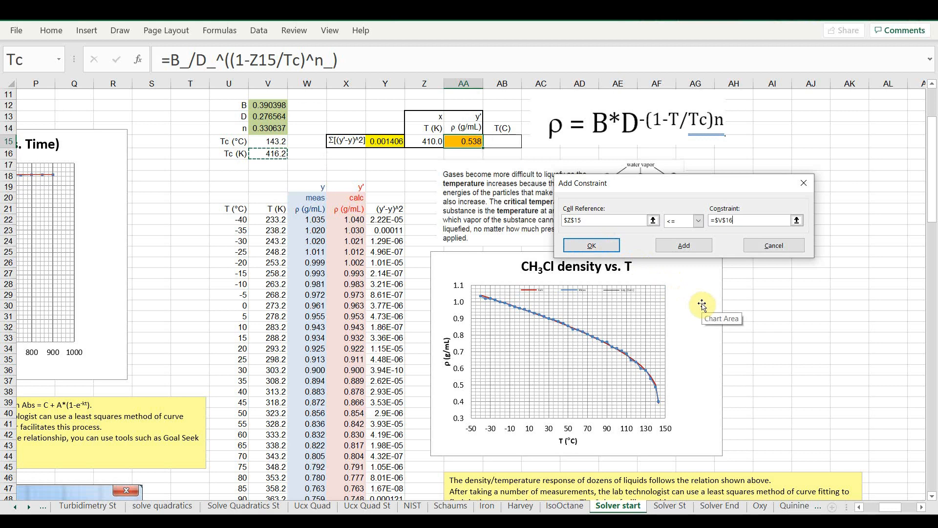
{"action": "left_click", "coordinate": [607, 247]}
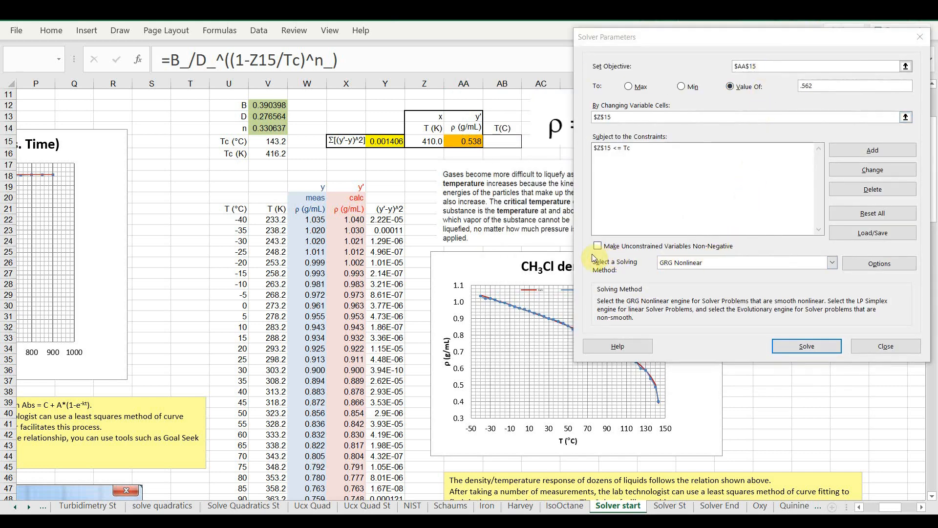
Step: Make unconstrained variables non-negative, run Solver with the Evolutionary method and keep the Solver solution
{"action": "left_click", "coordinate": [598, 246]}
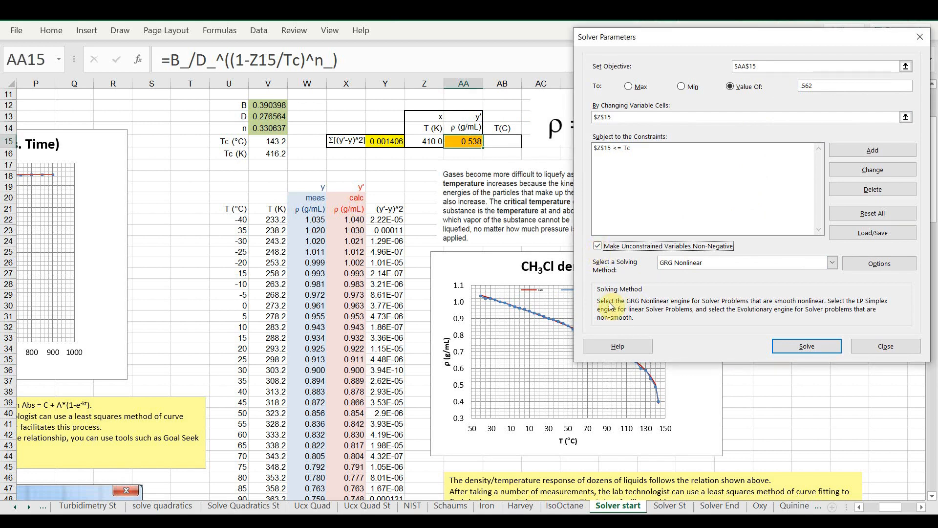
{"action": "left_click", "coordinate": [832, 265]}
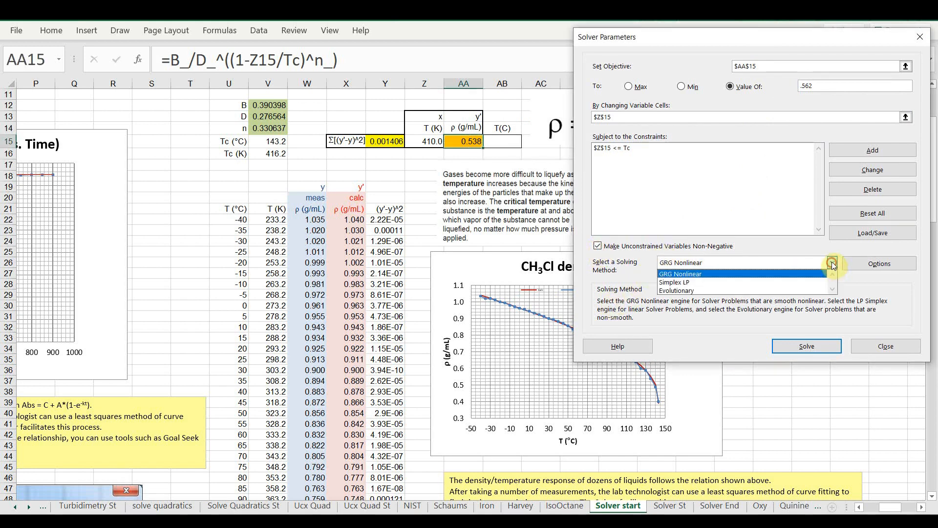
{"action": "left_click", "coordinate": [752, 291]}
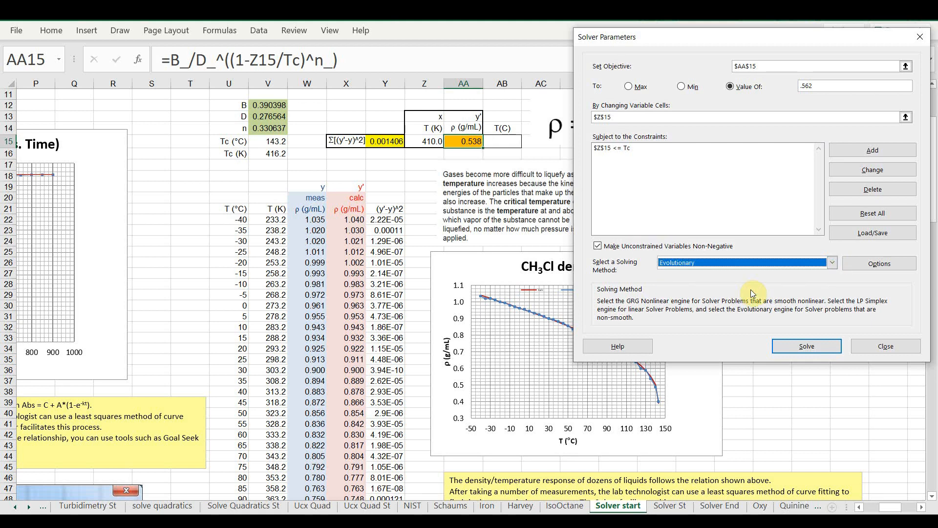
{"action": "left_click", "coordinate": [806, 346]}
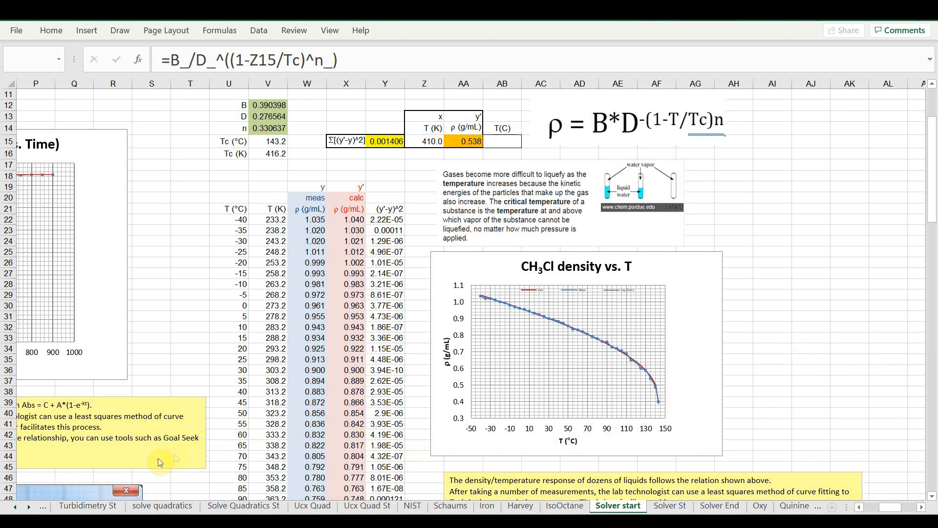
{"action": "mouse_move", "coordinate": [93, 526]}
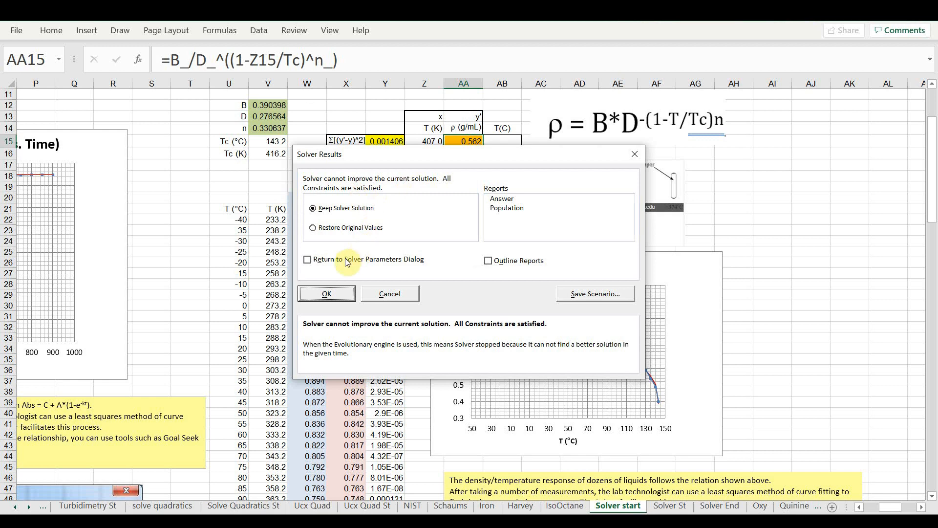
{"action": "left_click", "coordinate": [327, 294]}
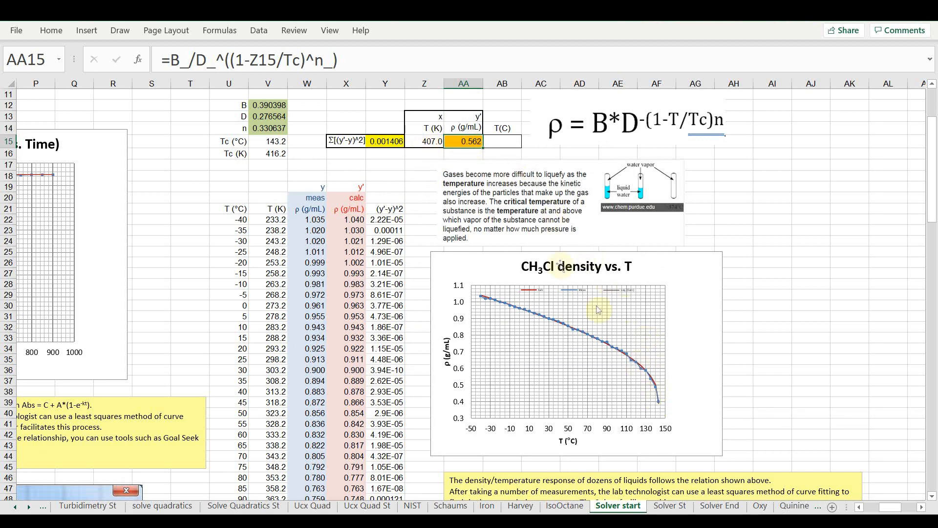
Step: Convert the solved temperature to Celsius in AB15 with the formula =Z15-273.2
{"action": "left_click", "coordinate": [508, 142]}
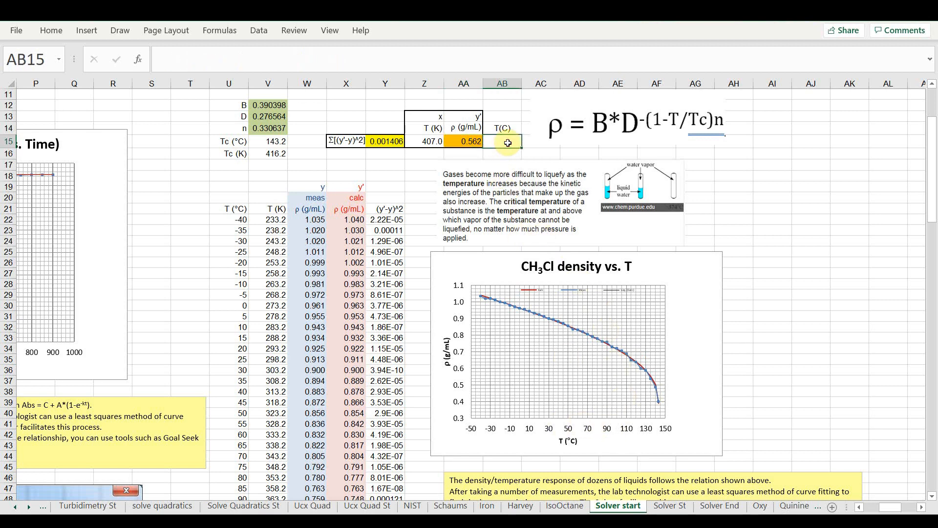
{"action": "type", "text": "="}
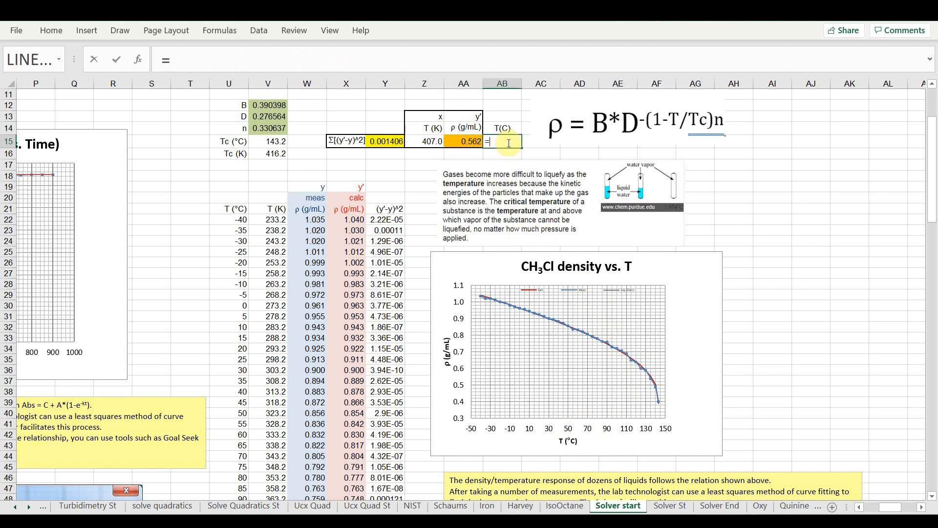
{"action": "left_click", "coordinate": [434, 142]}
{"action": "type", "text": "-"}
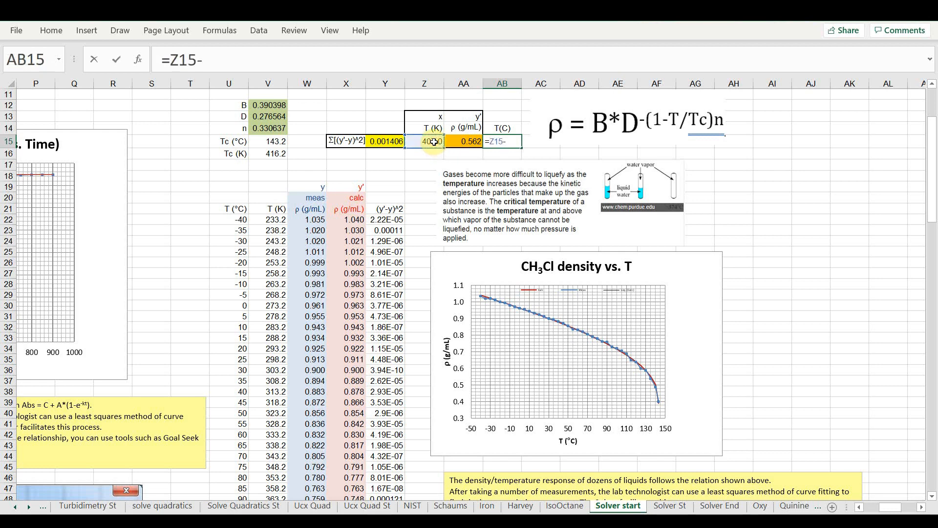
{"action": "type", "text": "273.2"}
{"action": "key", "text": "Return"}
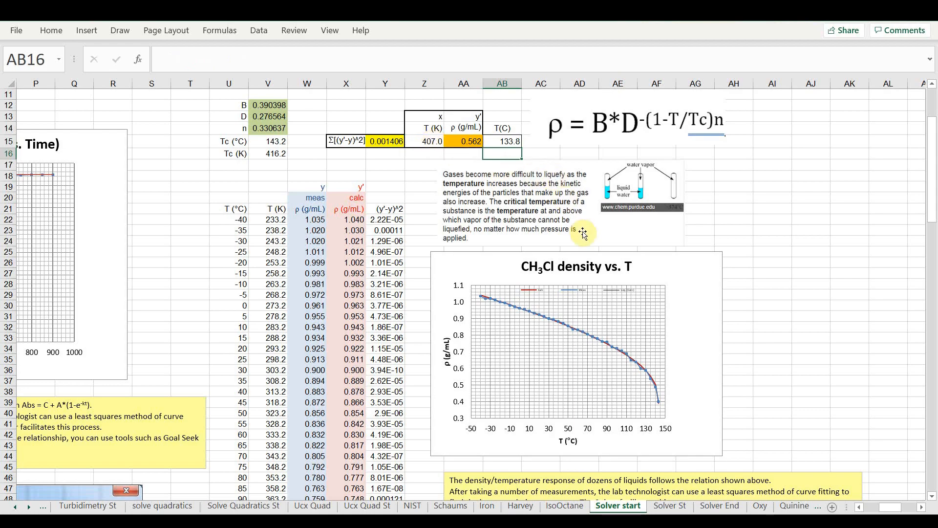
{"action": "scroll", "coordinate": [583, 233], "scroll_direction": "up", "scroll_amount": 5}
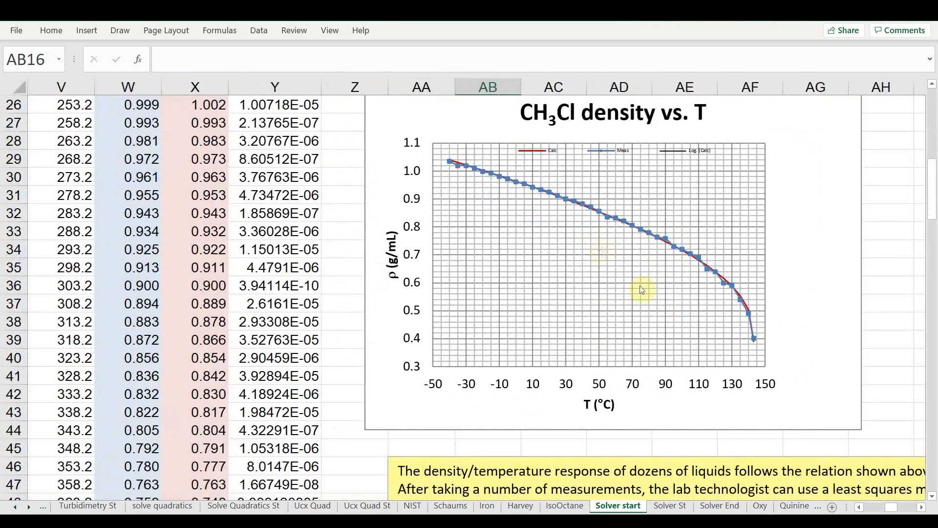